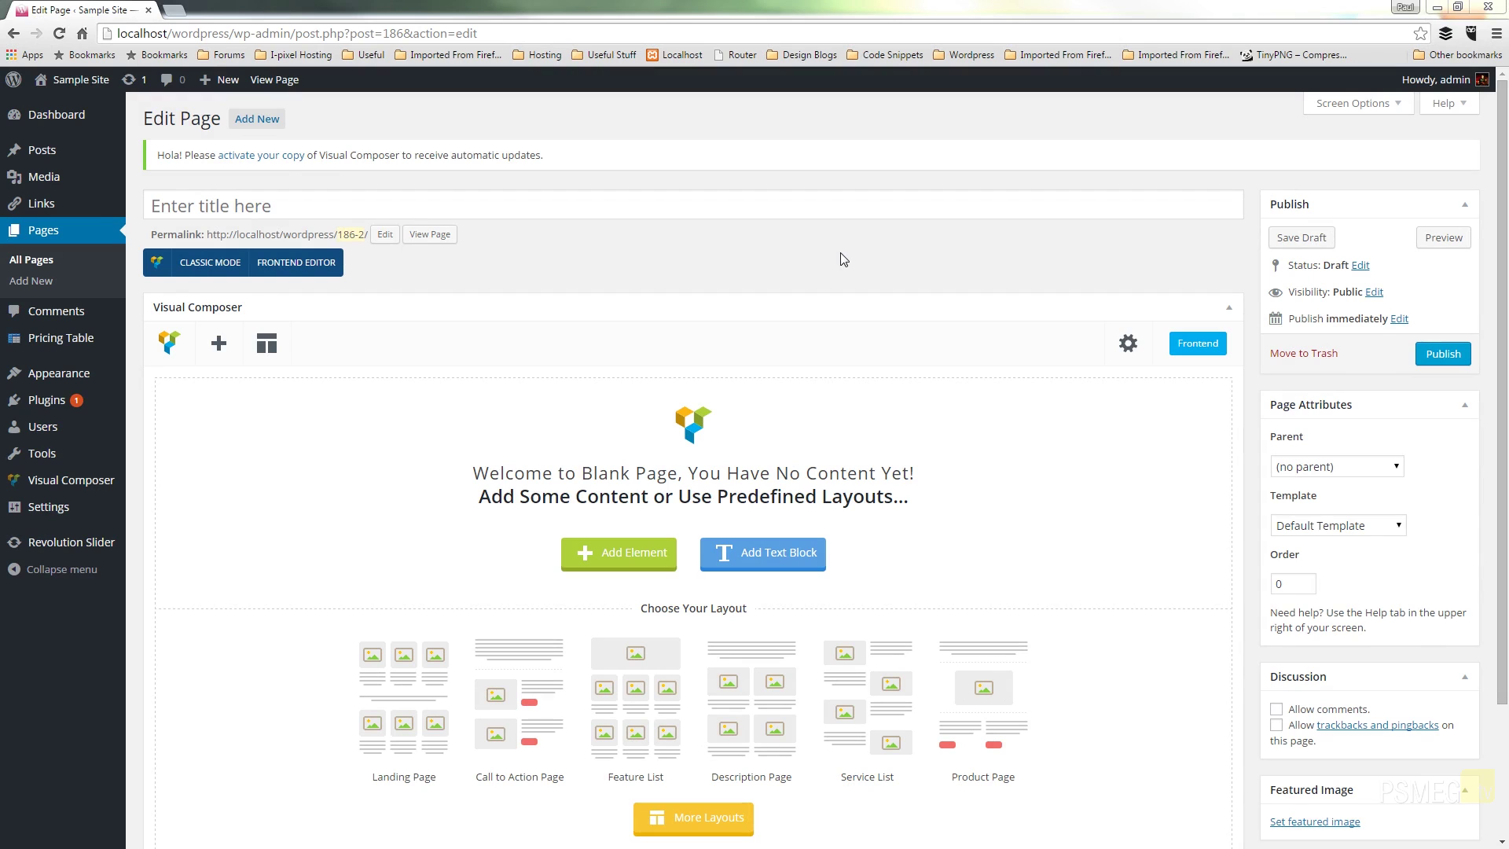
Add a default text block, open its settings dialog, resize it and view its presets
left_click(799, 551)
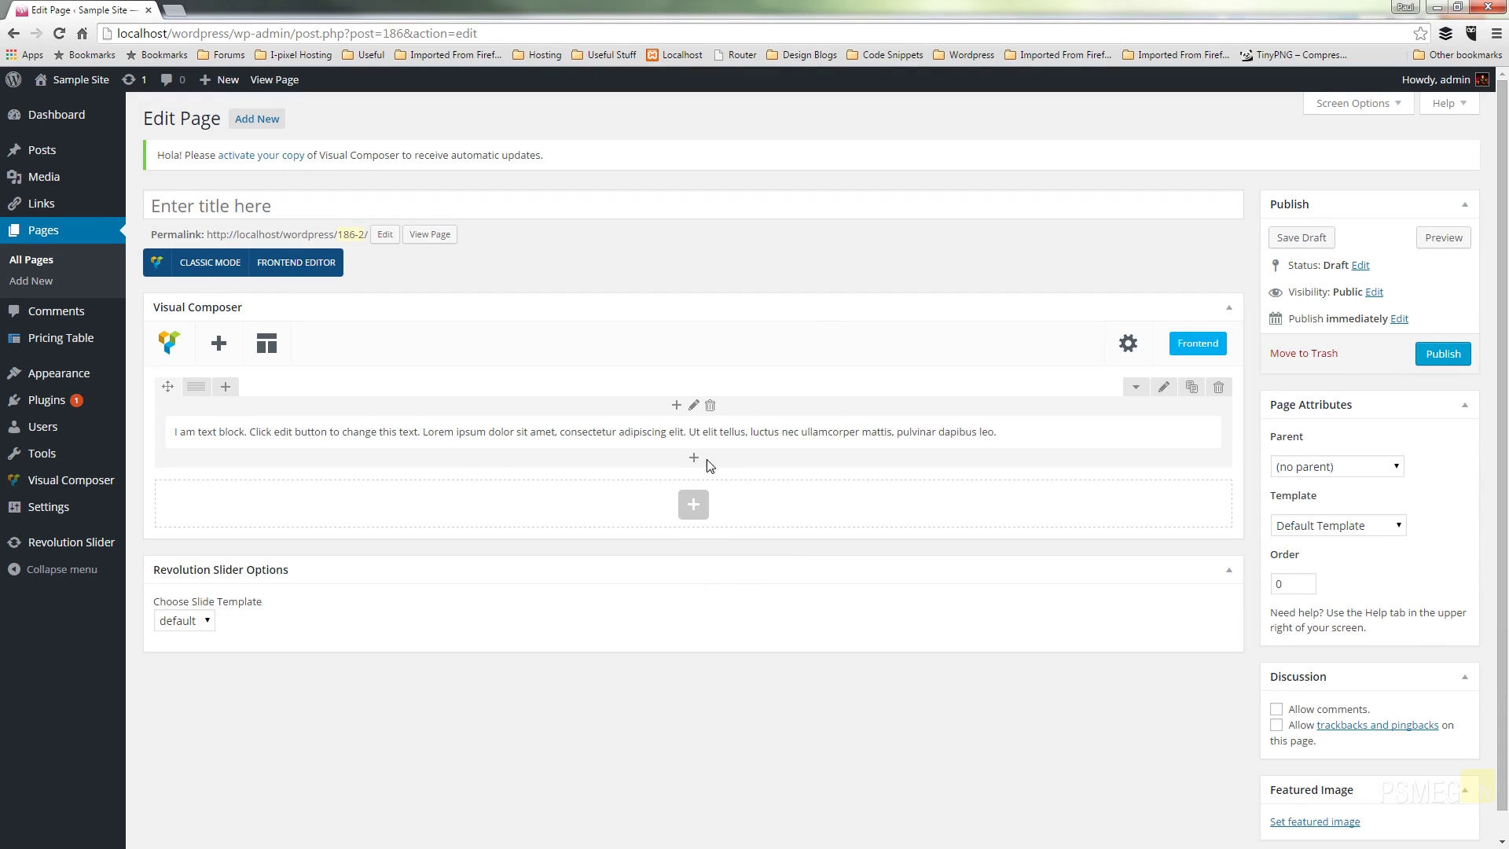
left_click(704, 435)
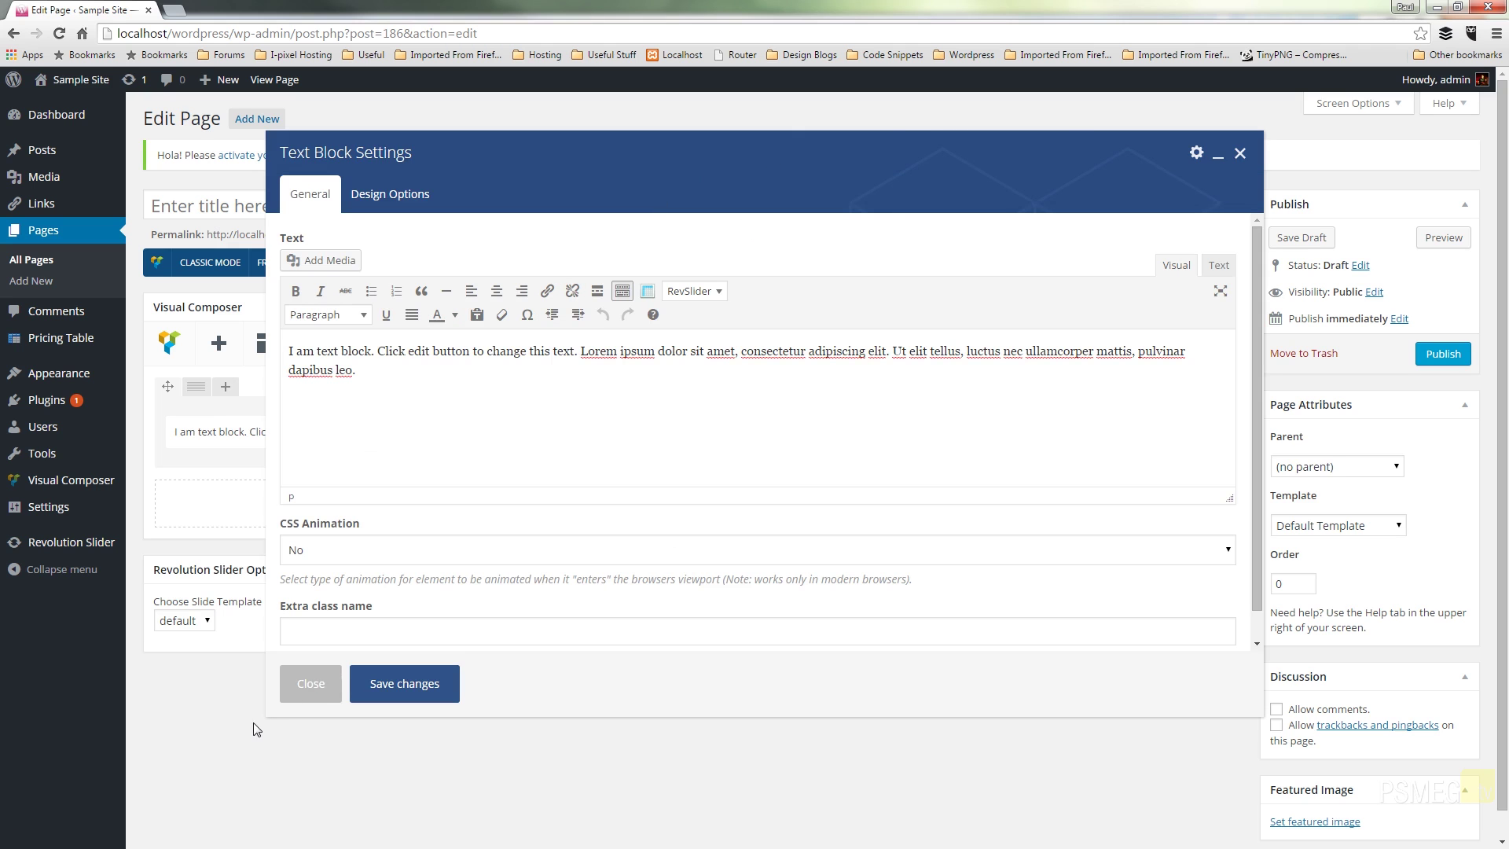
left_click_drag(261, 717, 211, 820)
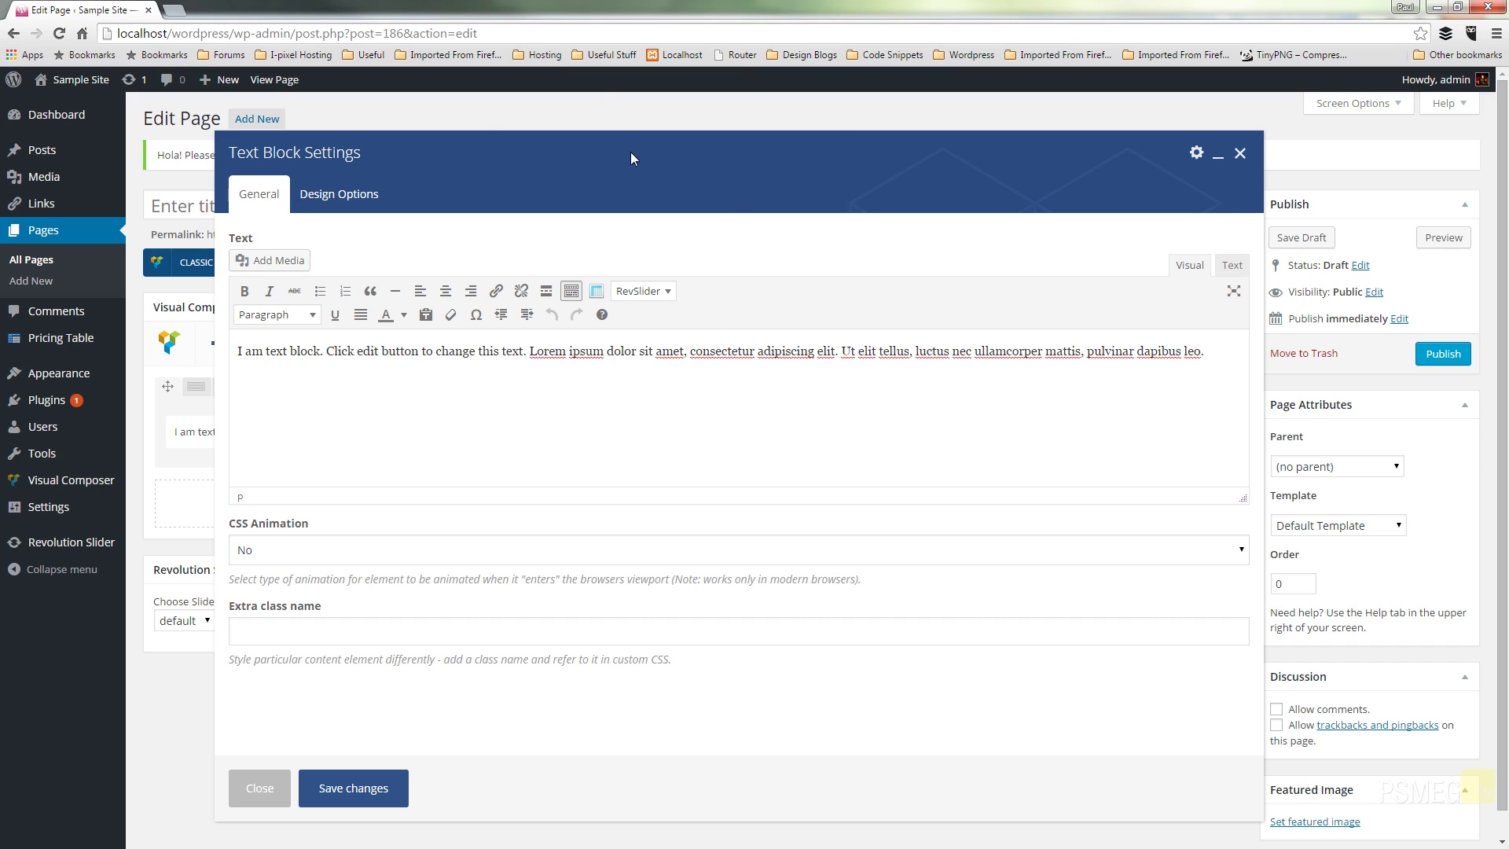
left_click(1197, 154)
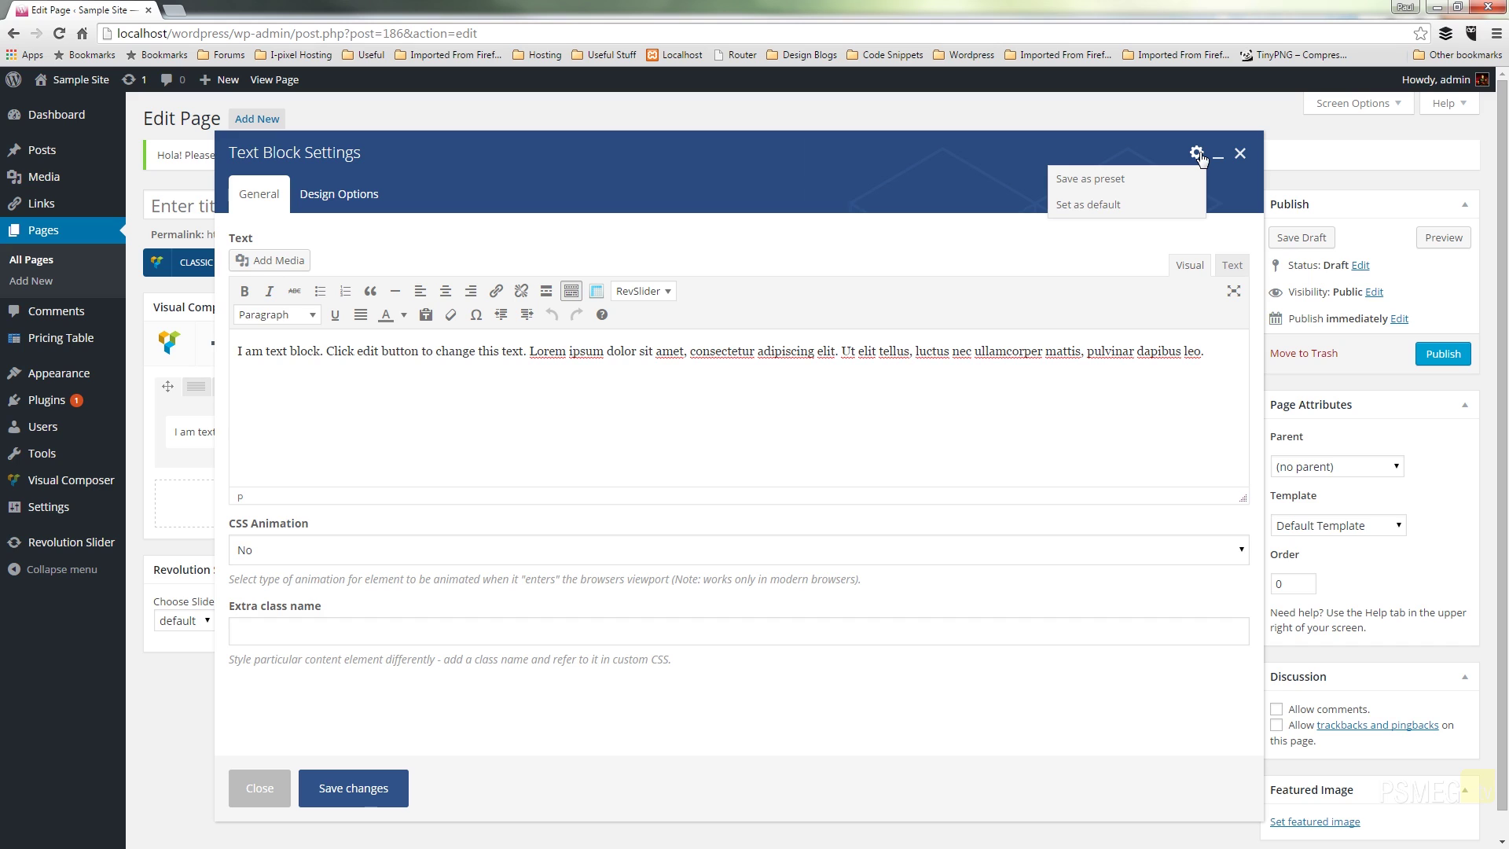
In Design Options, give the text block a dark grey border, 5px corner radius and yellow background
left_click(902, 168)
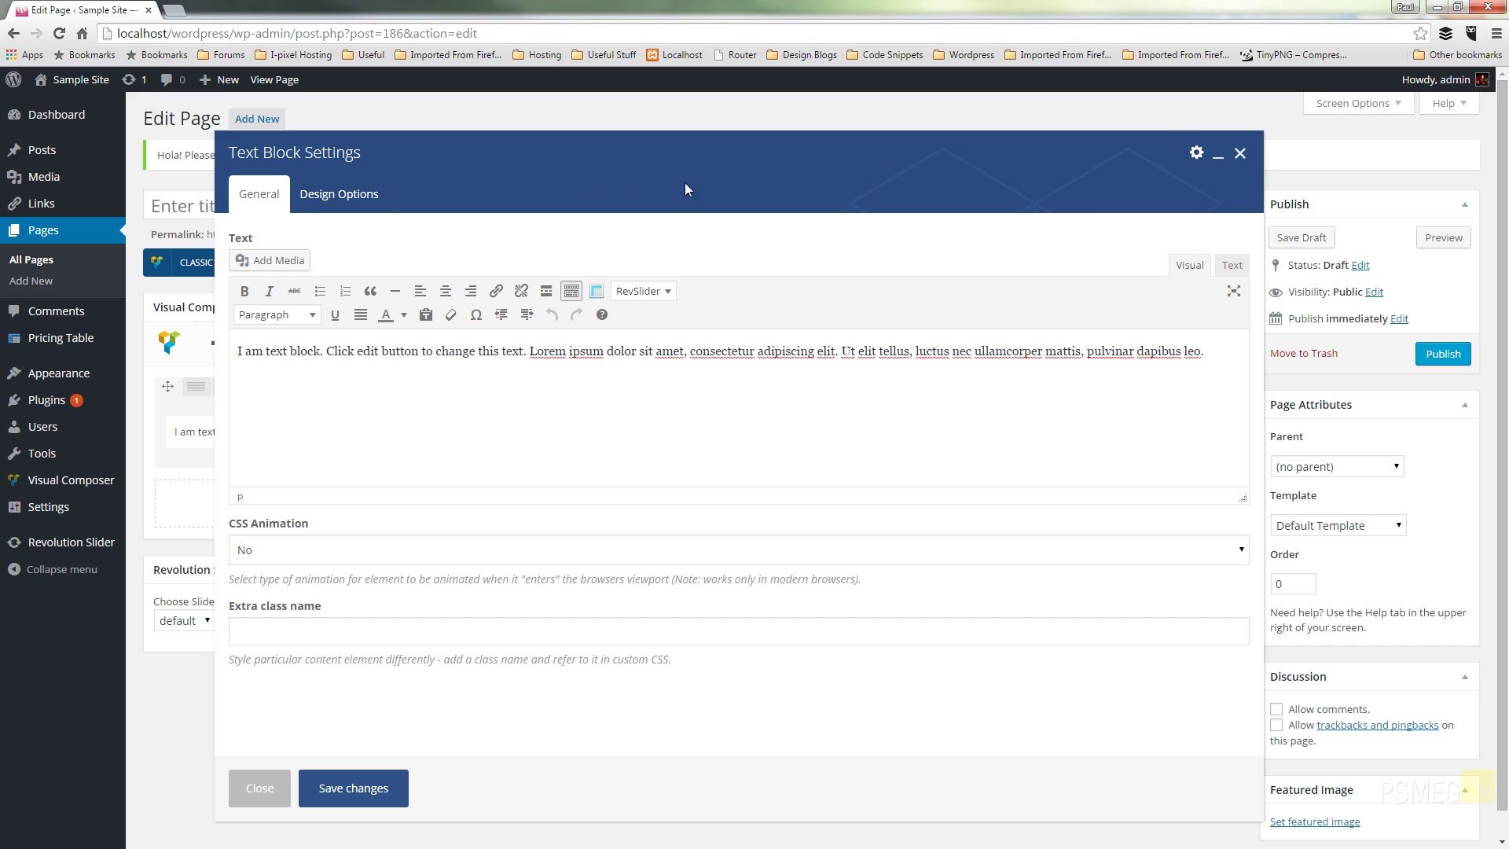
left_click(377, 203)
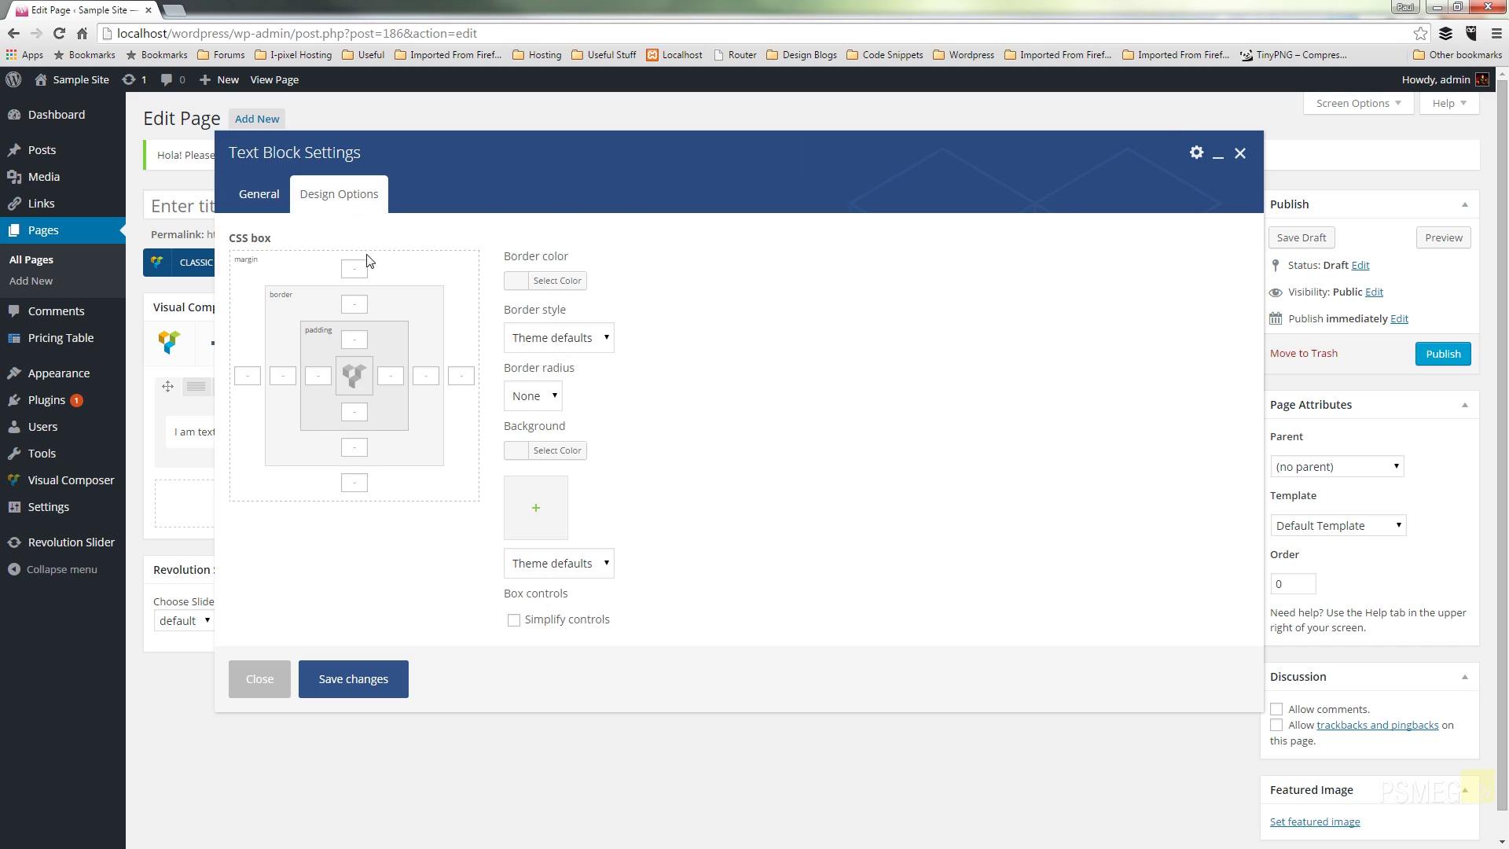
left_click(568, 280)
left_click(546, 395)
left_click(812, 384)
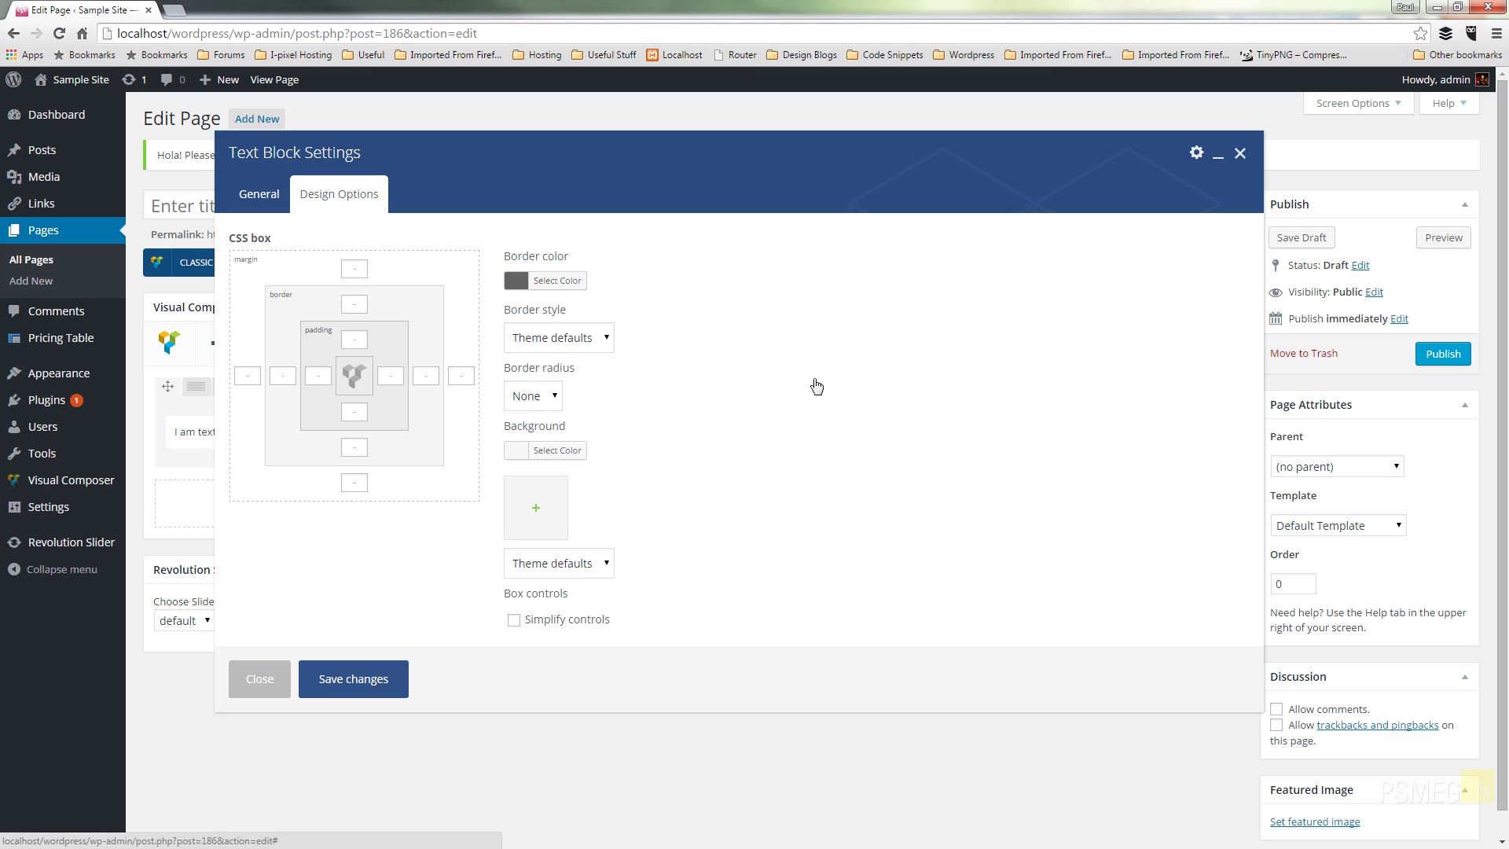
left_click(814, 385)
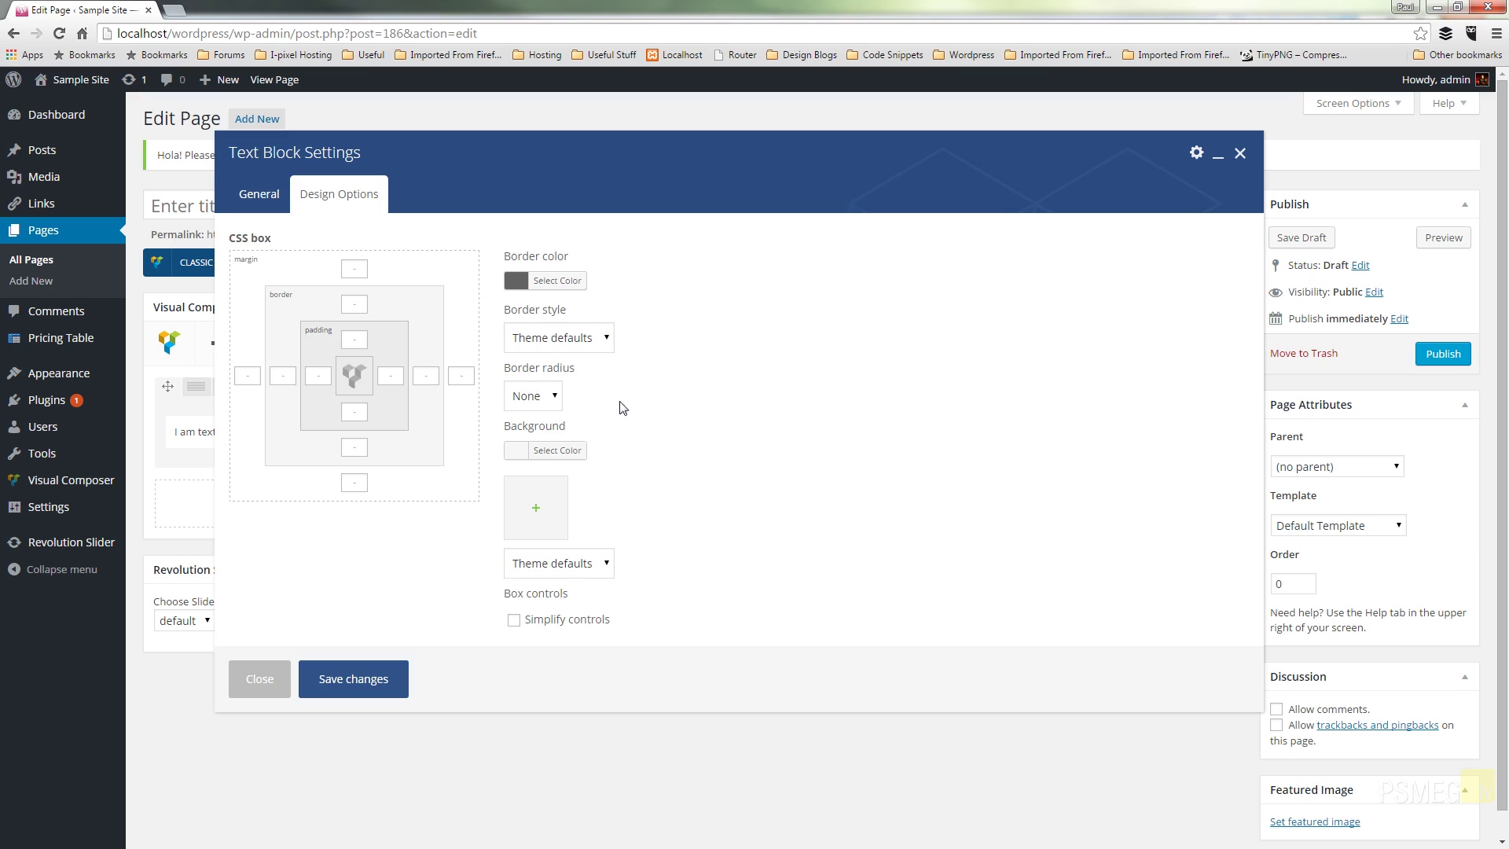
left_click(542, 395)
left_click(522, 497)
left_click(557, 450)
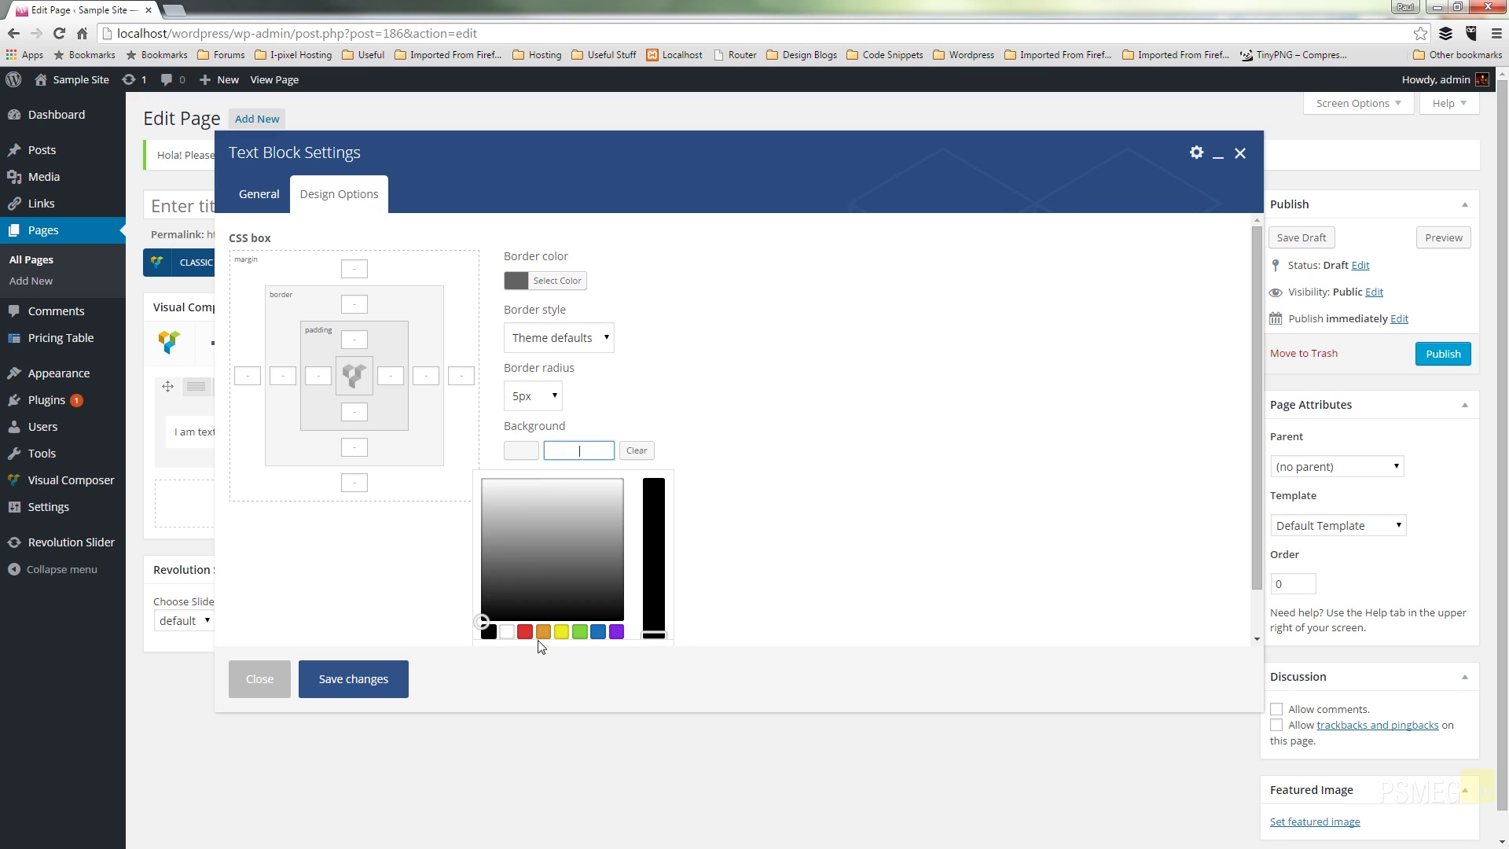
left_click(561, 632)
left_click(817, 506)
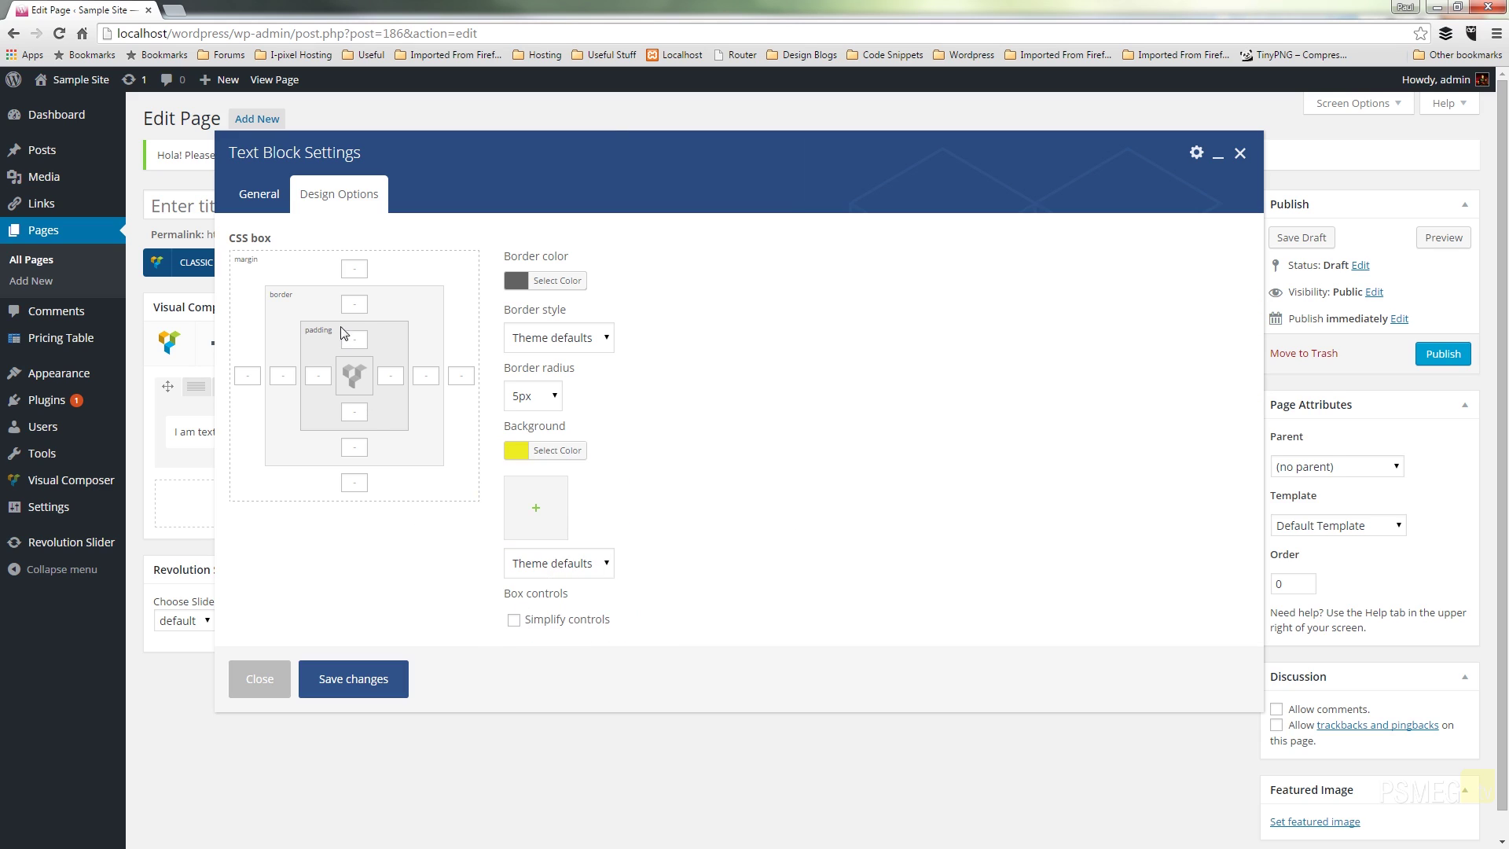
Enter 2px border widths and 20px top and bottom margins in the CSS box
left_click(359, 308)
type("2px")
left_click(359, 271)
left_click(375, 315)
type("20px")
left_click(365, 489)
type("20")
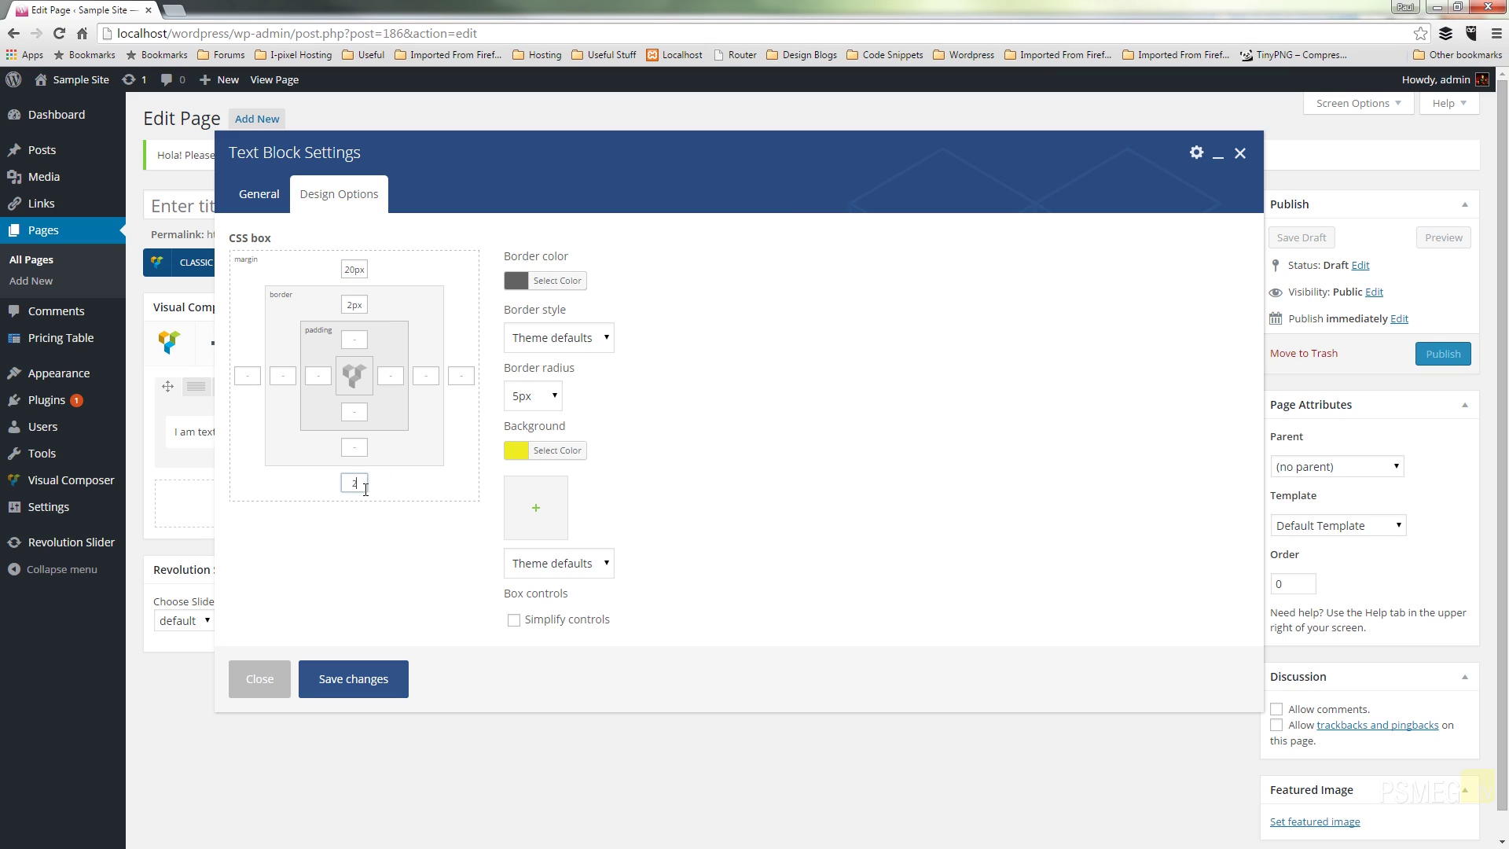
left_click(316, 382)
left_click(284, 378)
type("2")
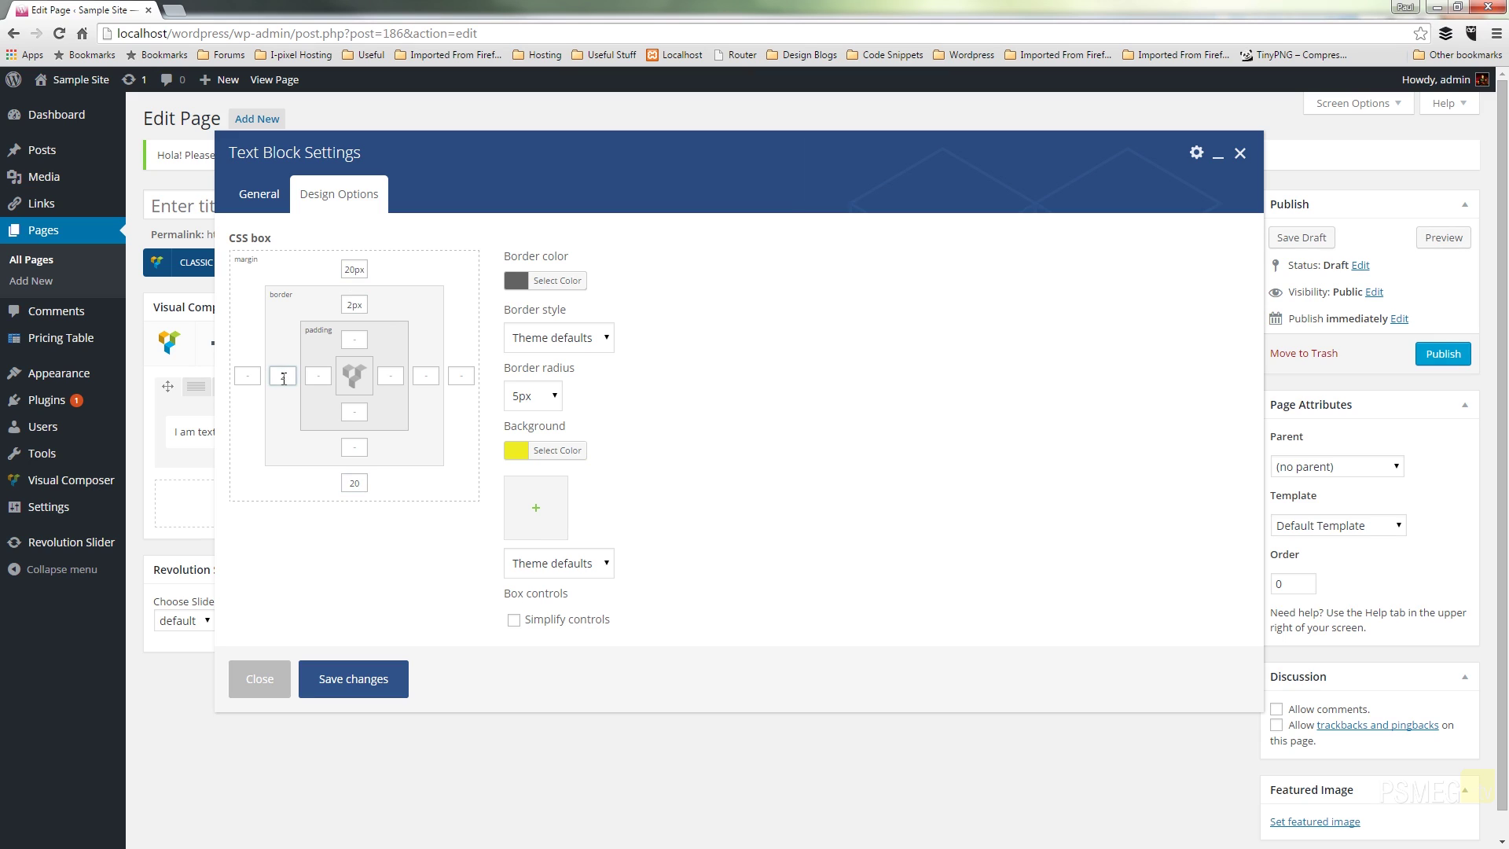
type("px")
left_click(358, 417)
type("2px")
key("Tab")
key("Tab")
type("2px")
Save the text block's design as the preset 'Sample Preset' and close its settings
left_click(1193, 161)
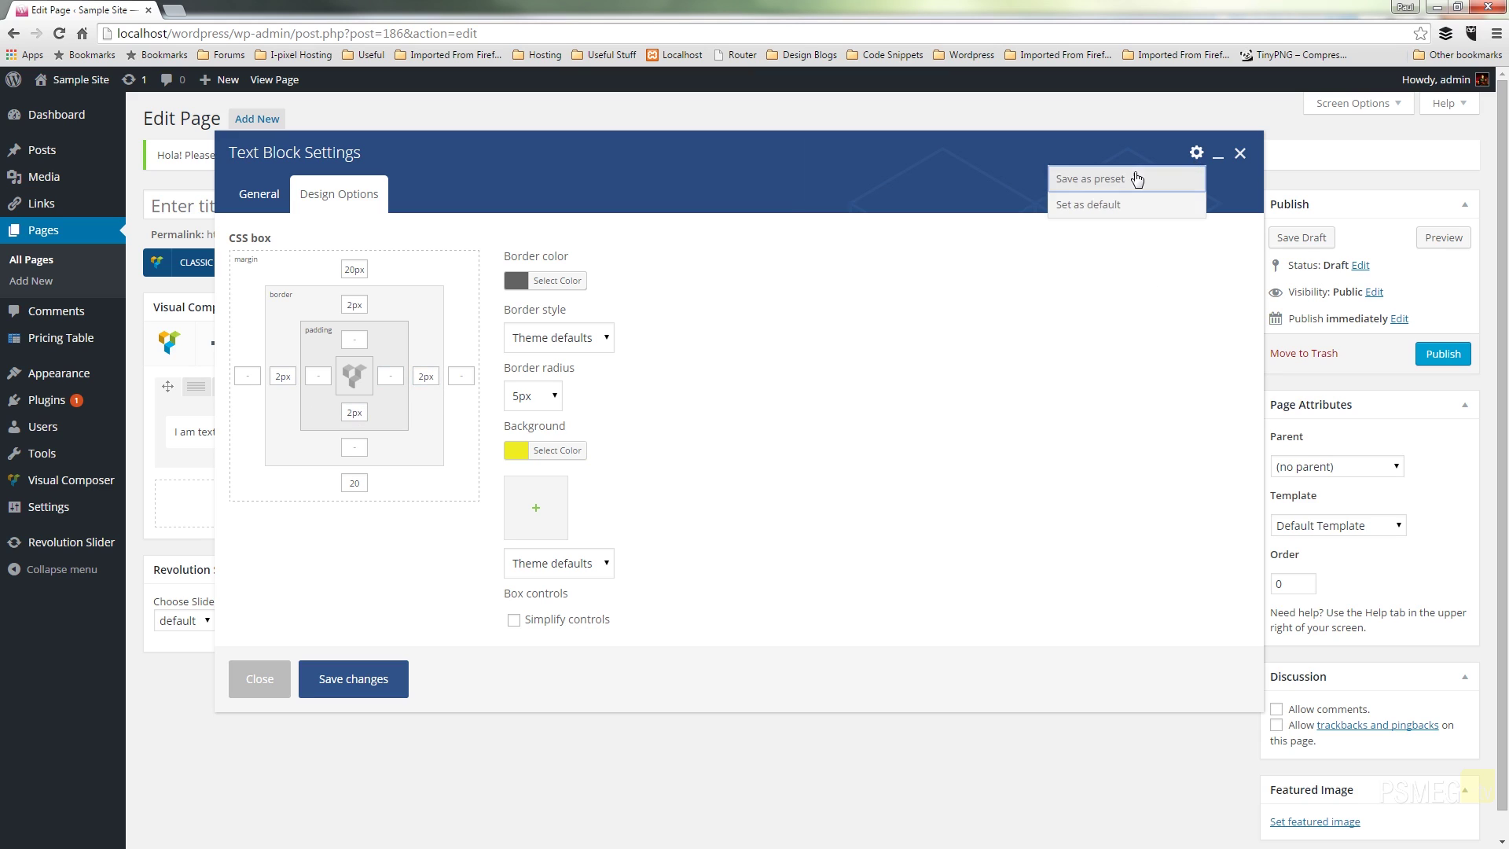
left_click(1136, 179)
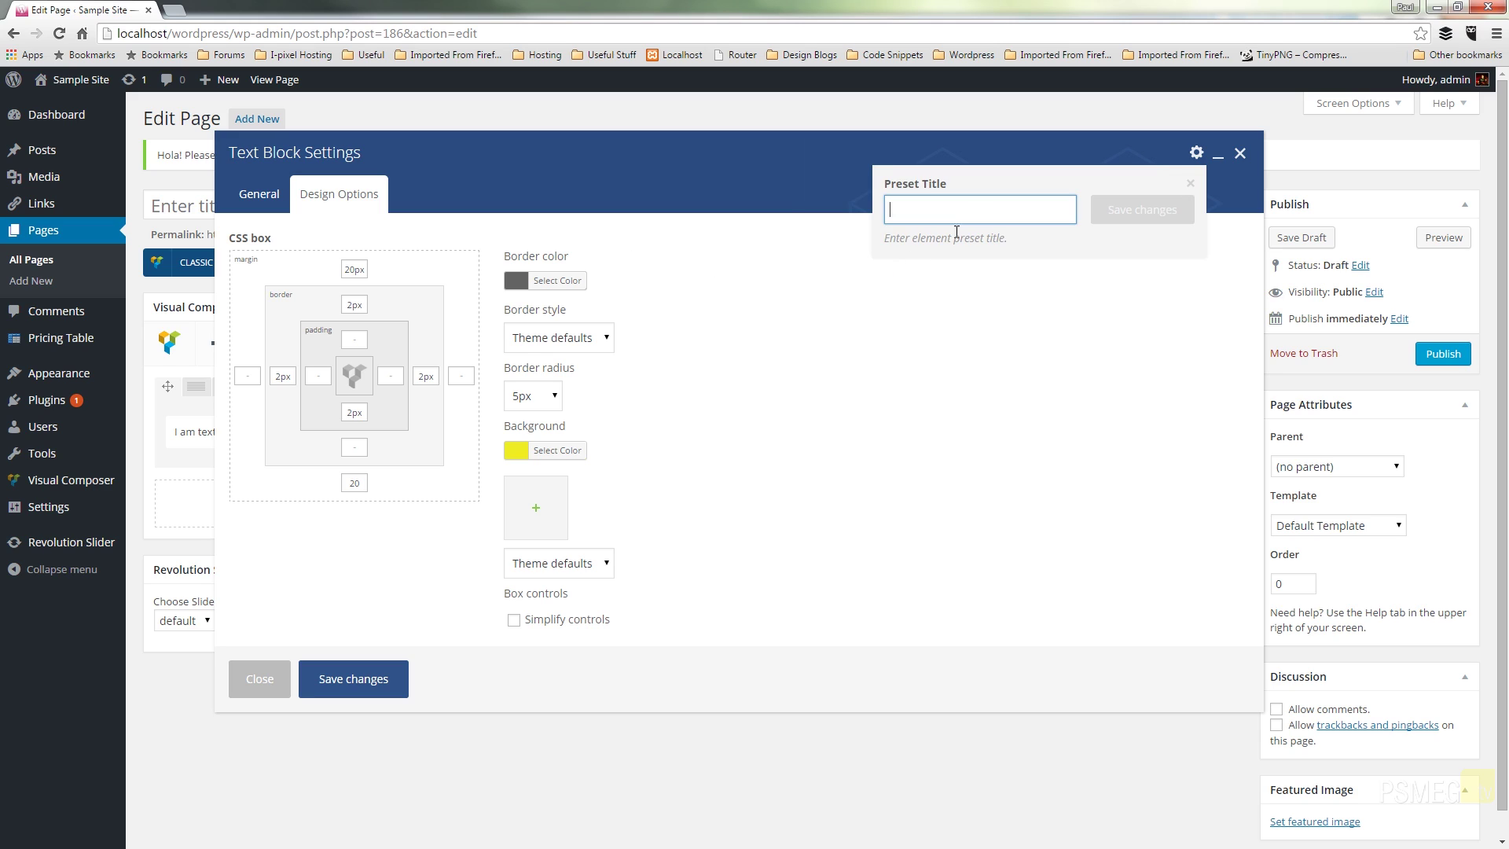
type("Sa")
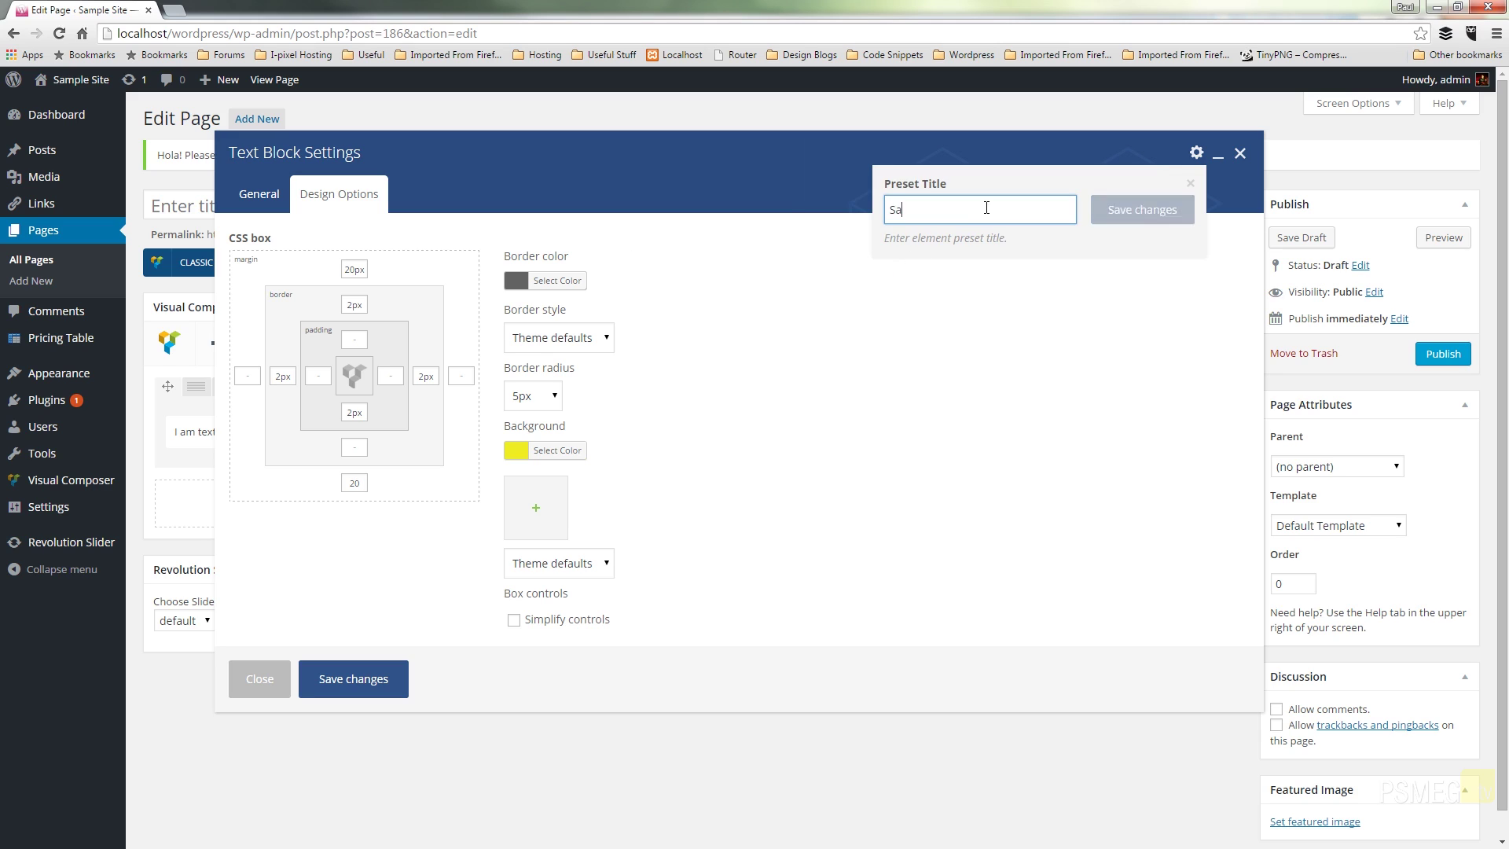
type("mple Preset")
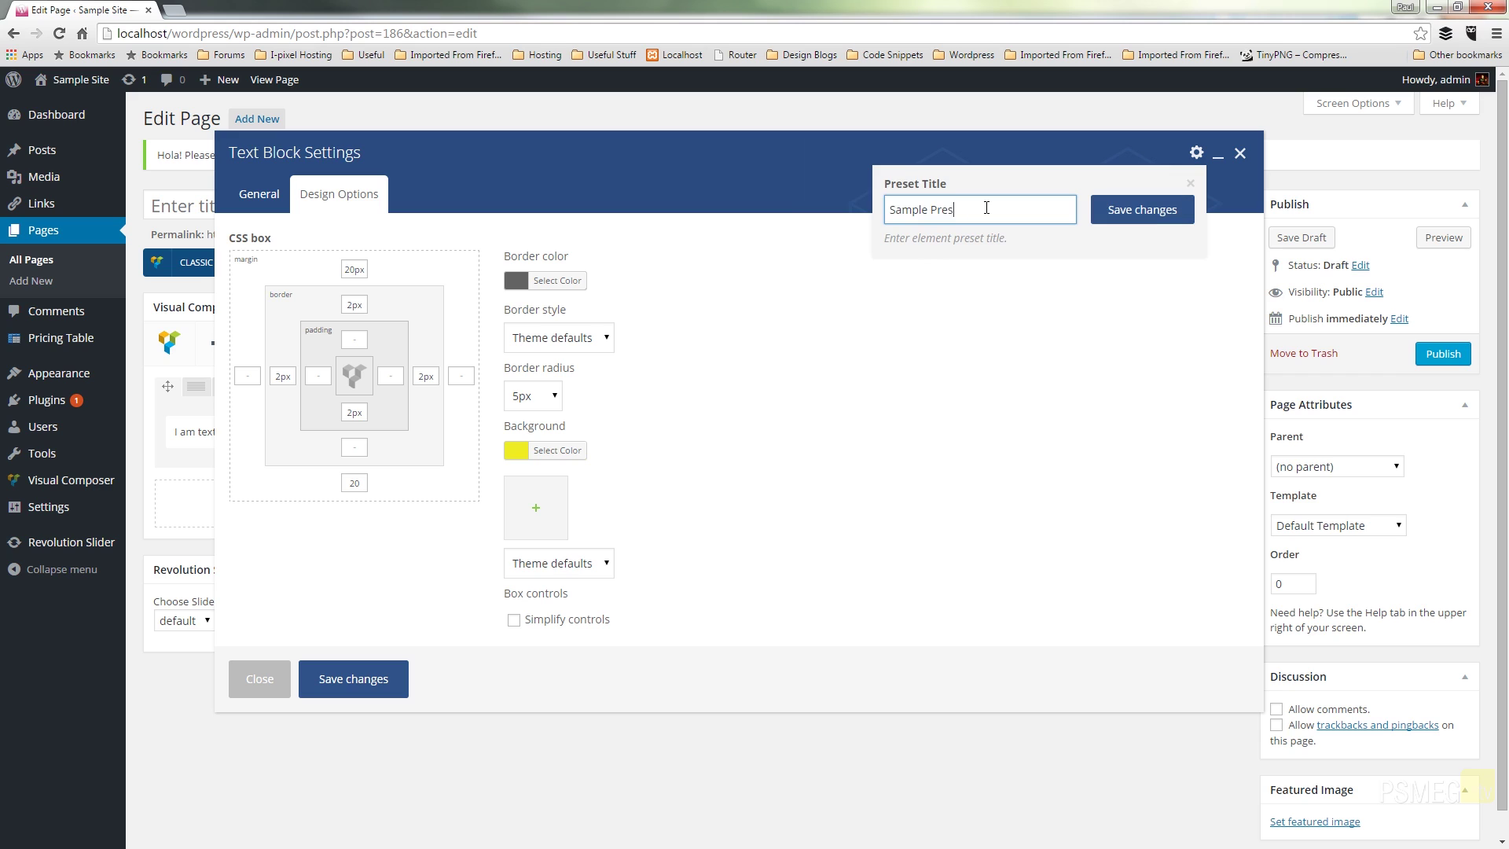
left_click(1128, 210)
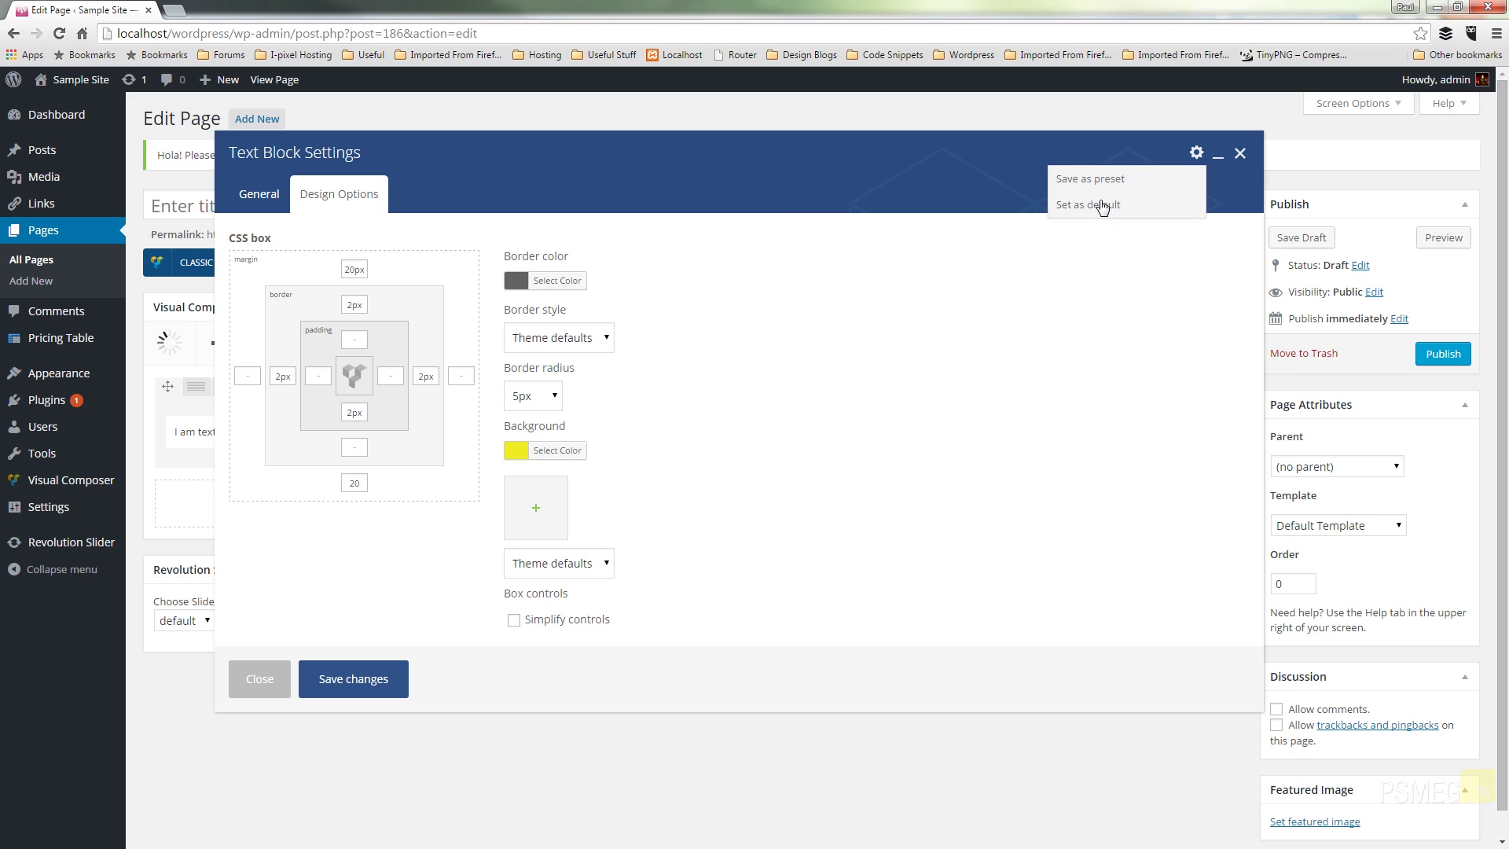
left_click(1240, 153)
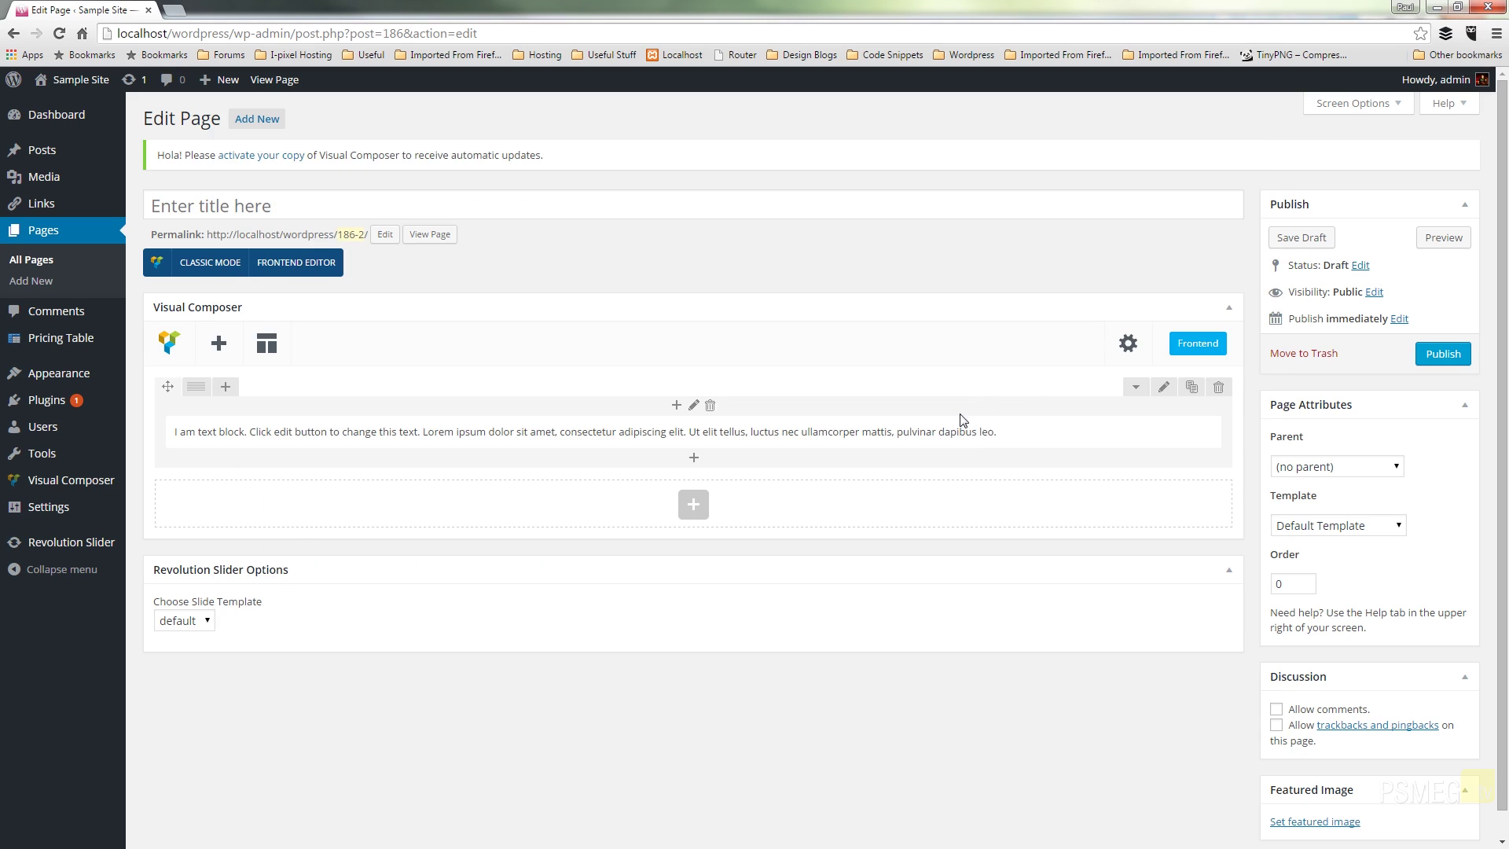
Add a second text block to the page and apply Sample Preset to it
left_click(694, 504)
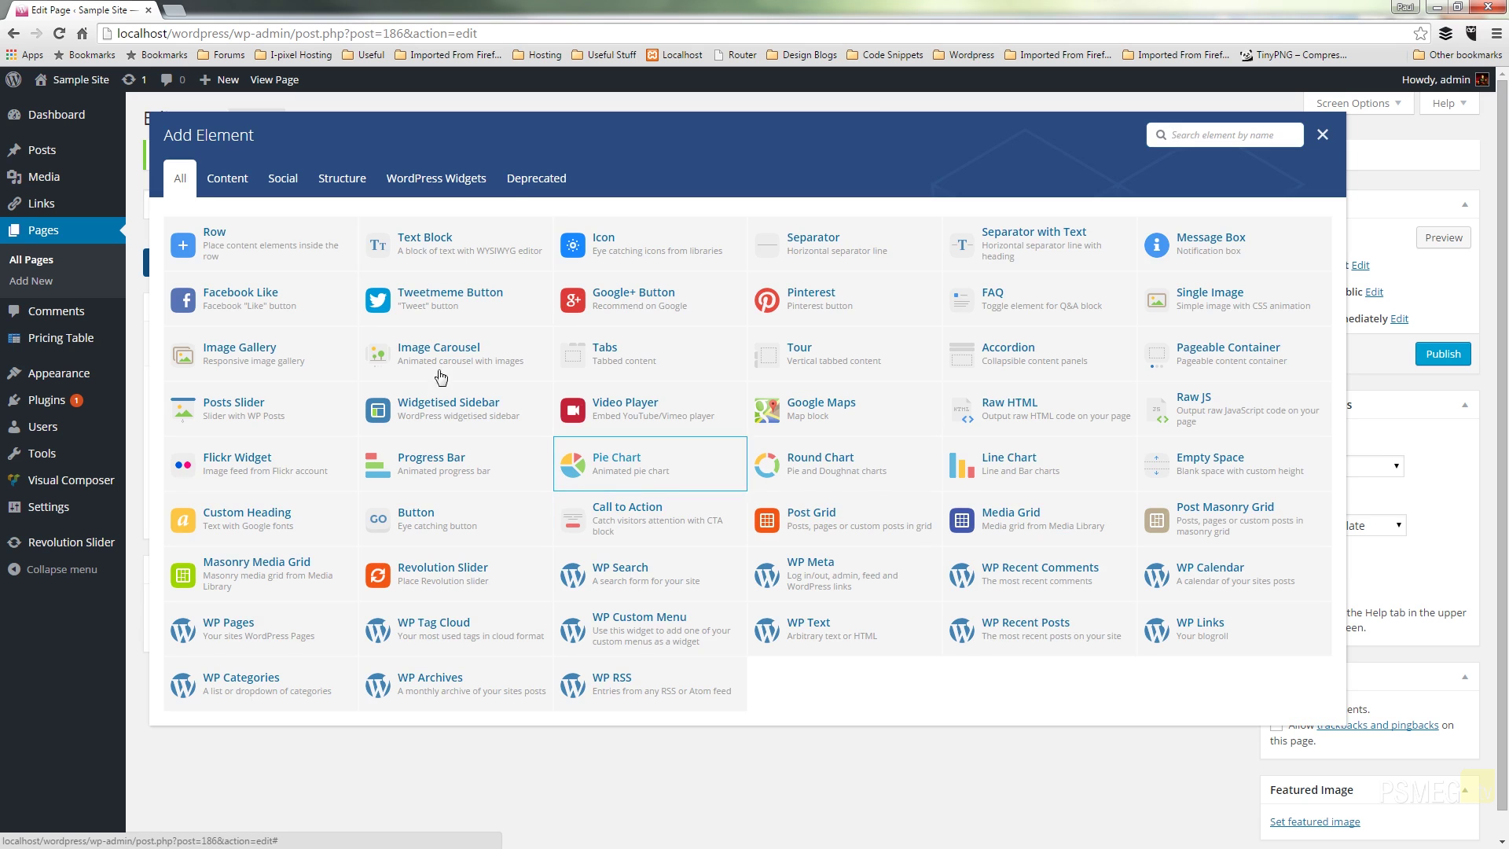
left_click(432, 245)
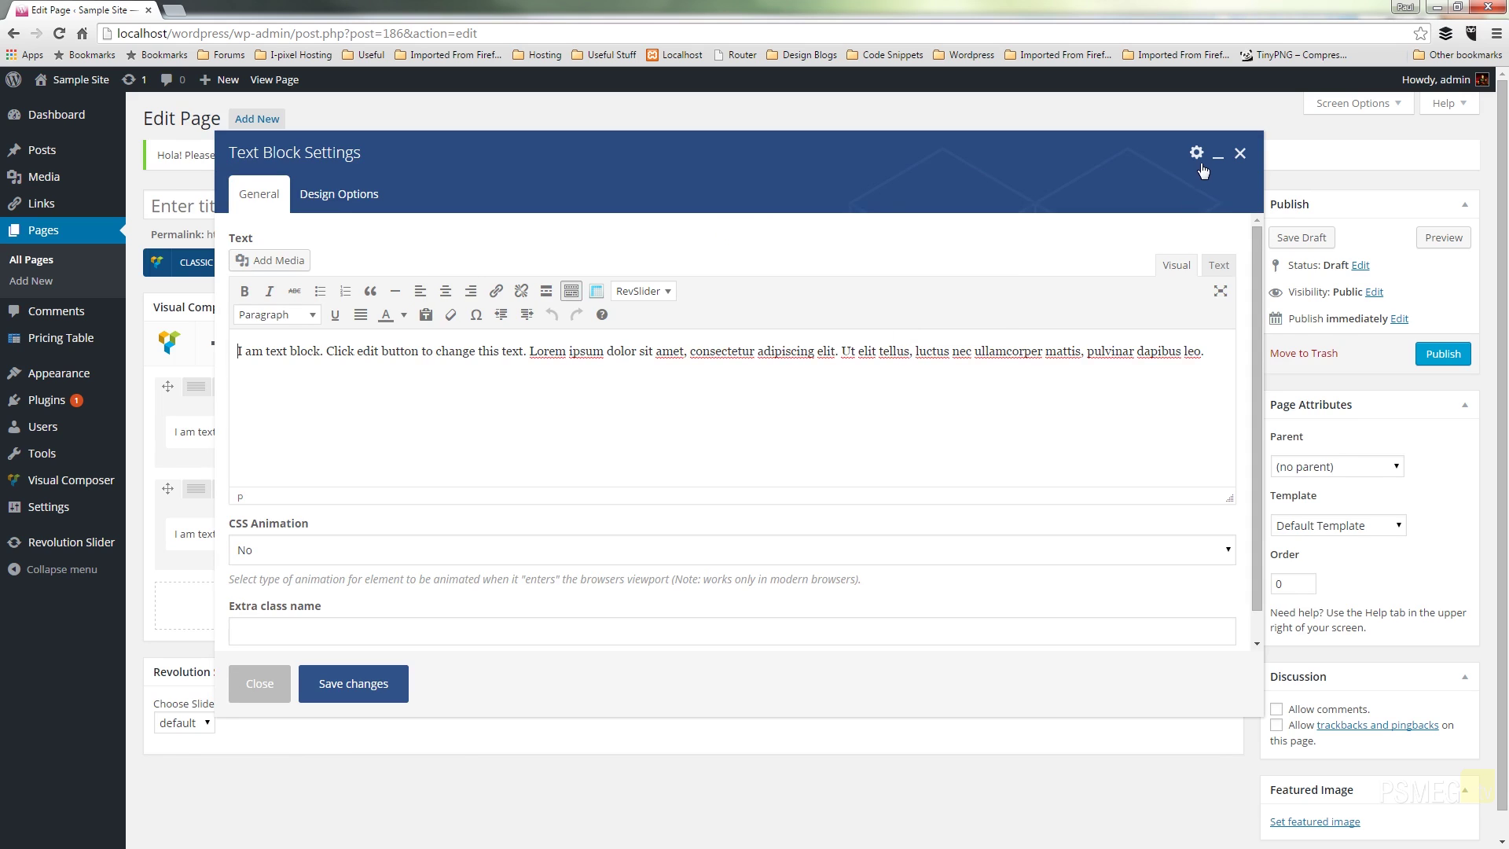
left_click(1203, 155)
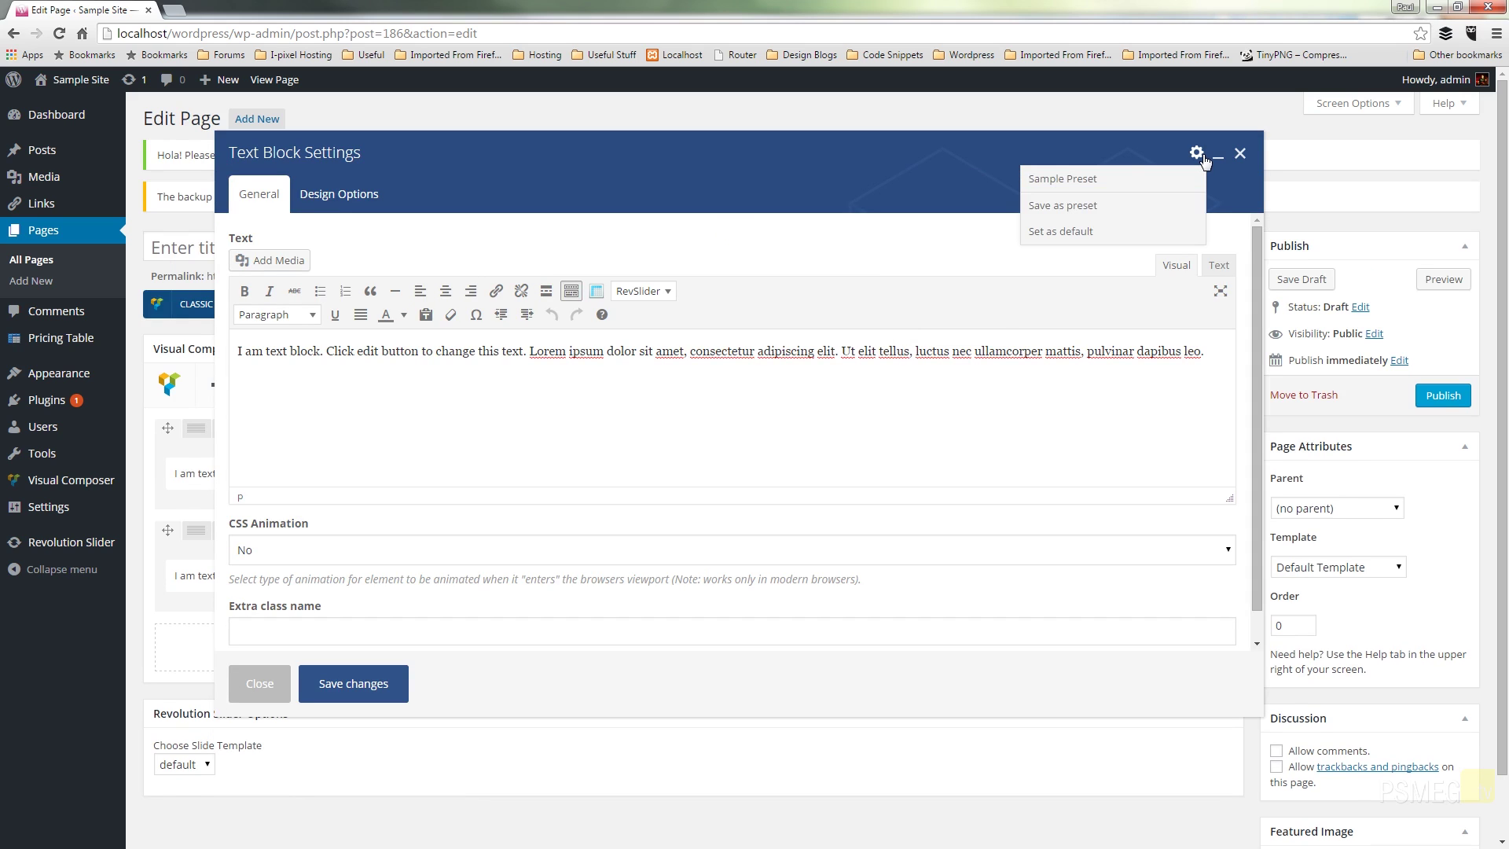
left_click(1067, 182)
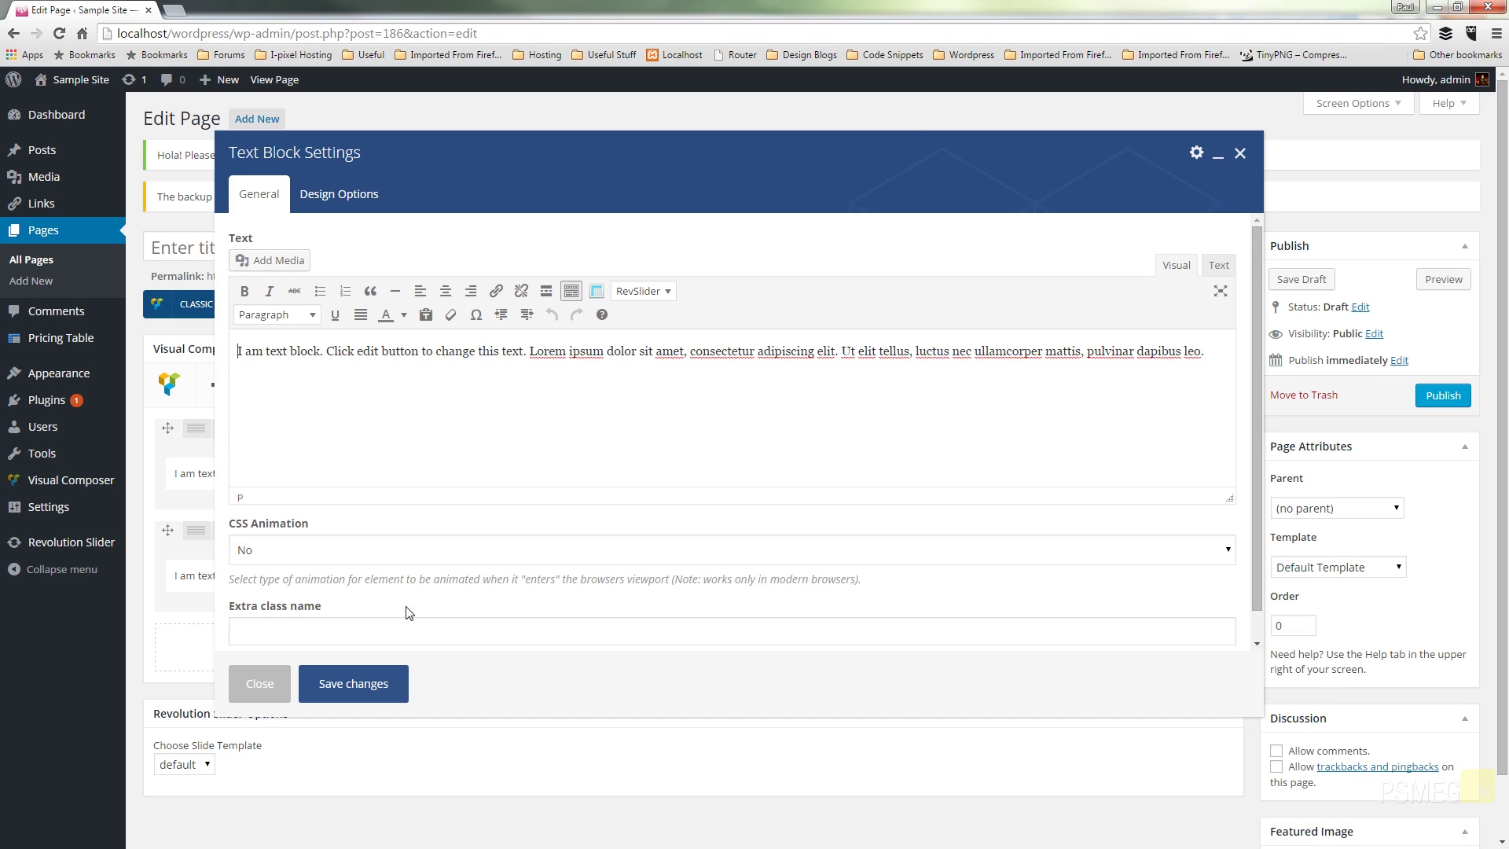
Review the new block's design options and preset menu, then close its settings
left_click(351, 202)
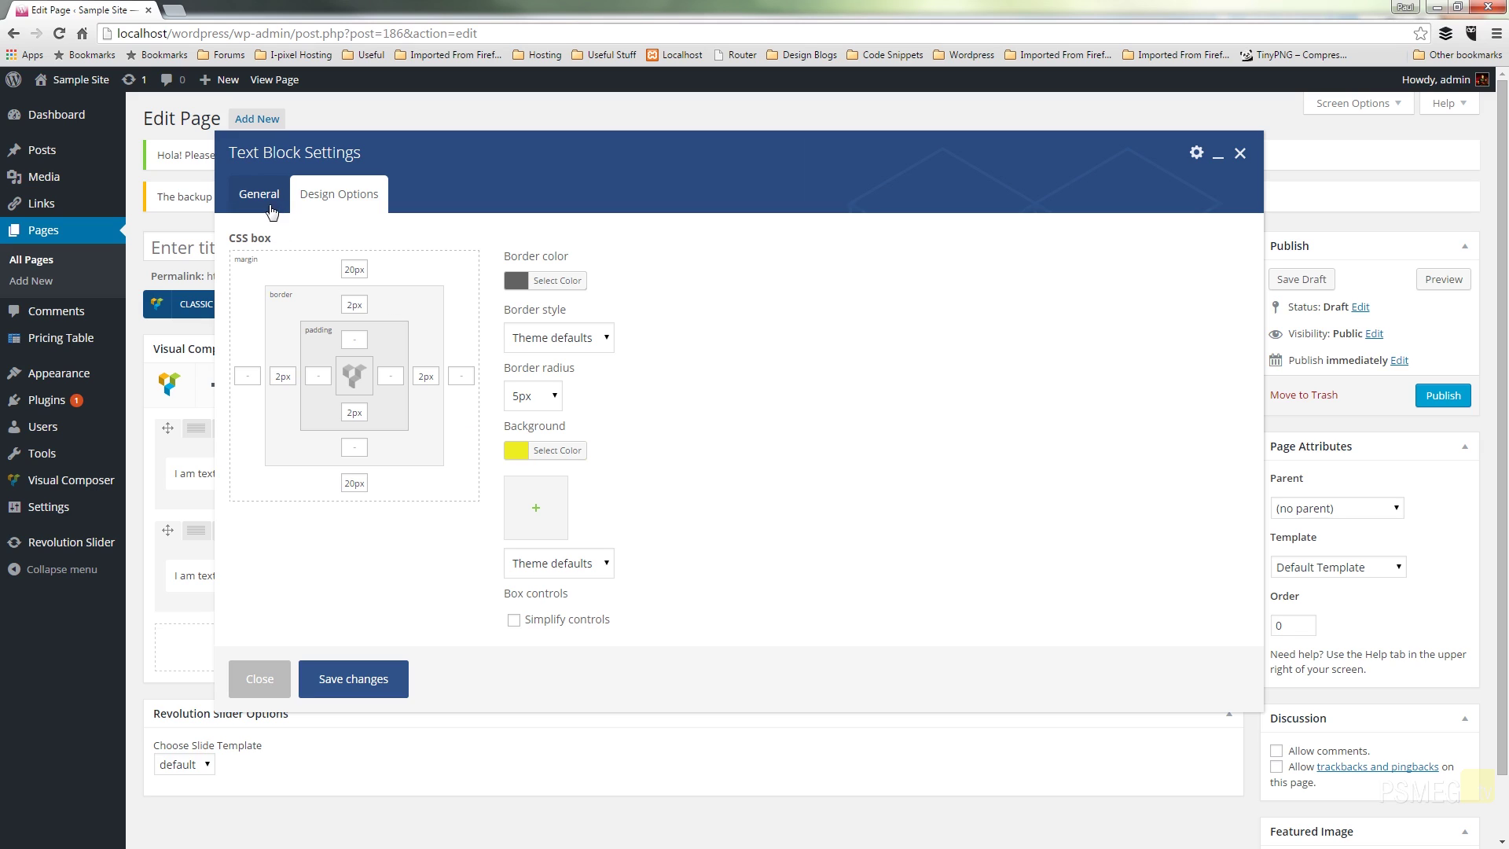
left_click(1197, 157)
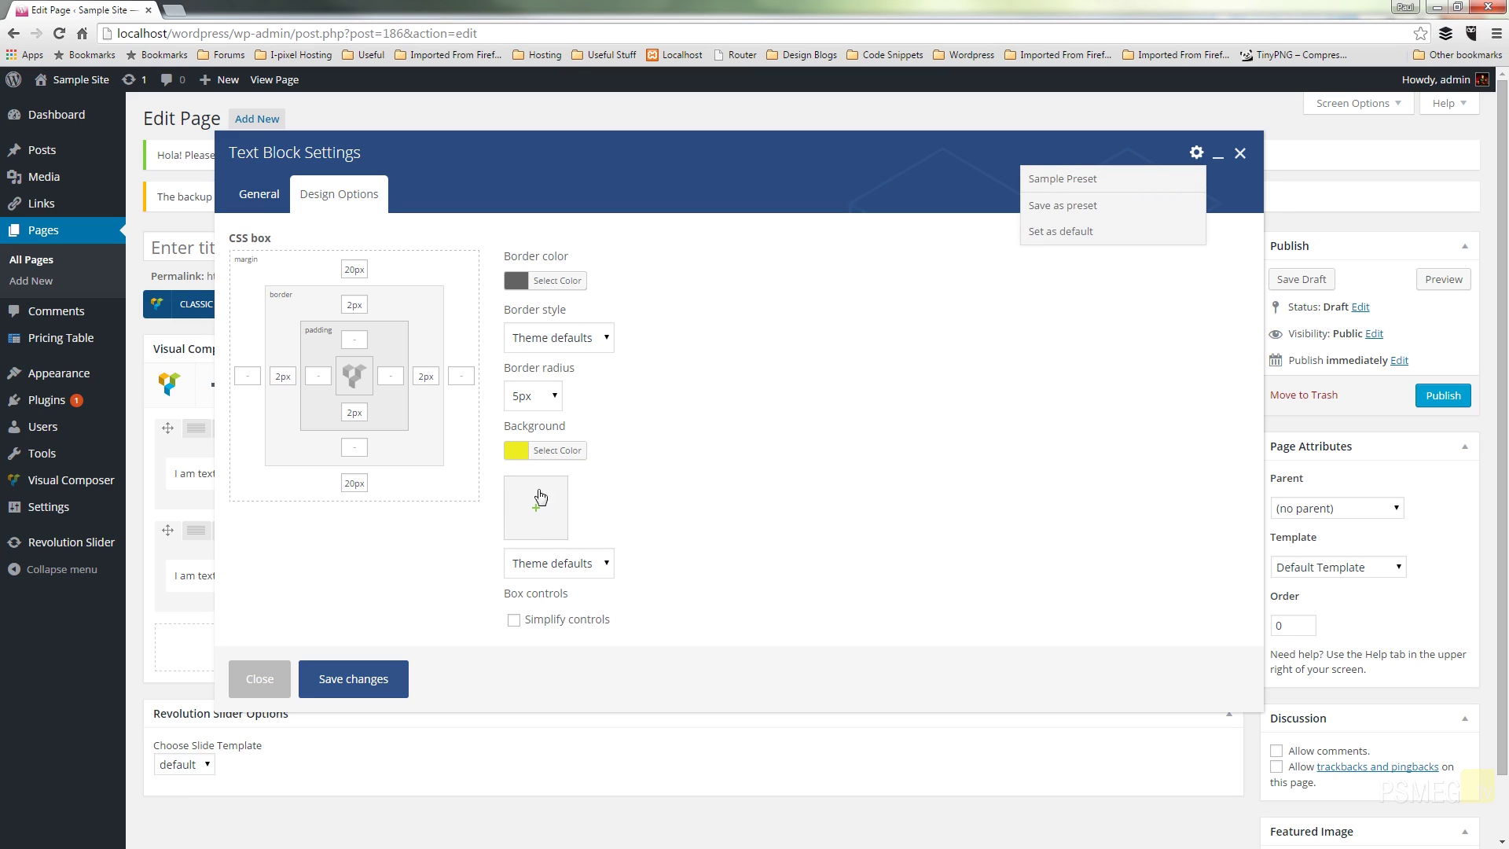
left_click(708, 450)
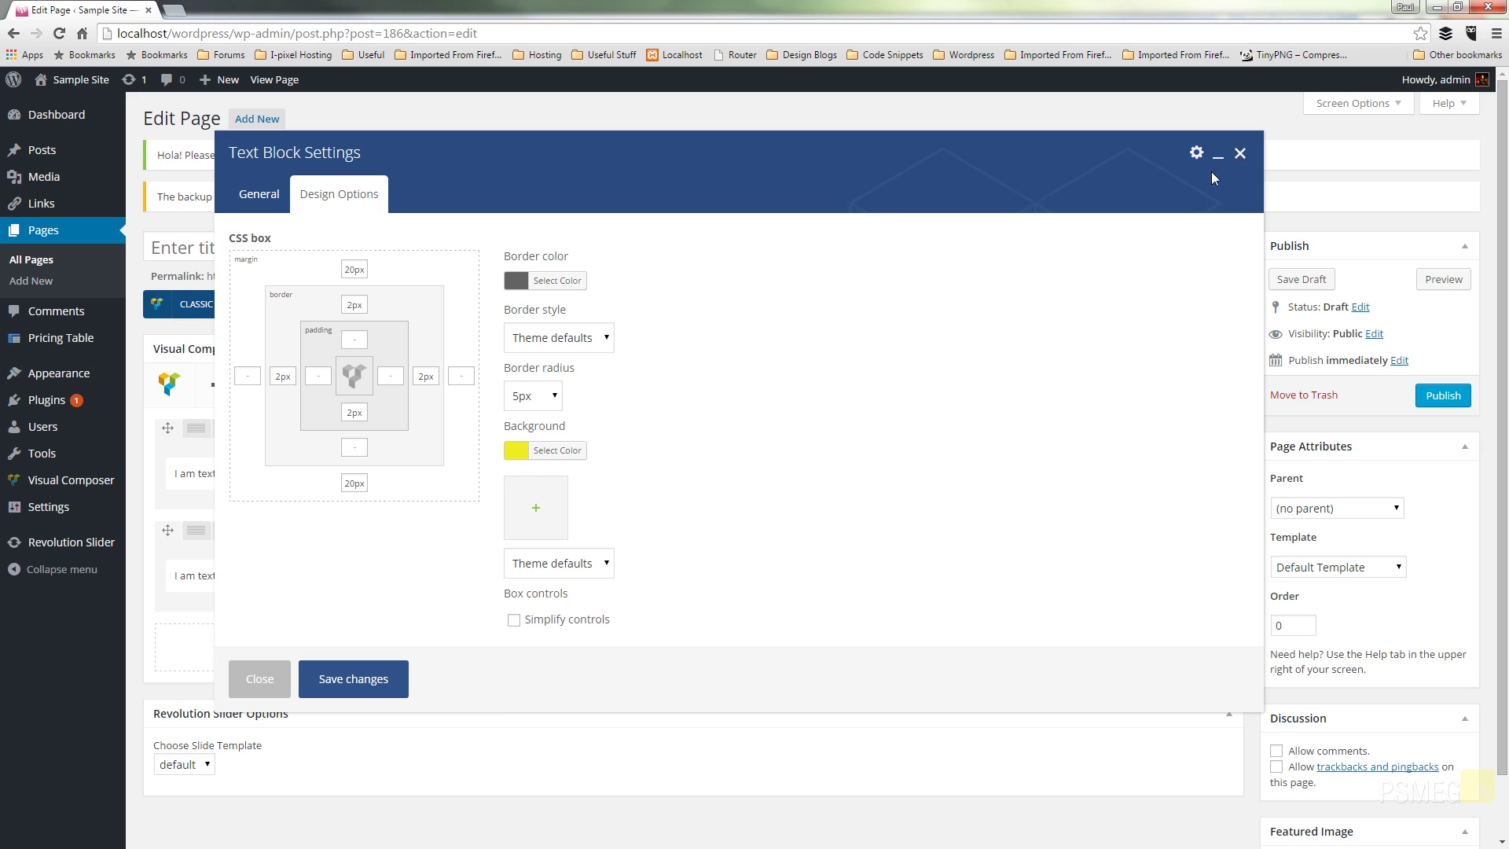
left_click(1239, 153)
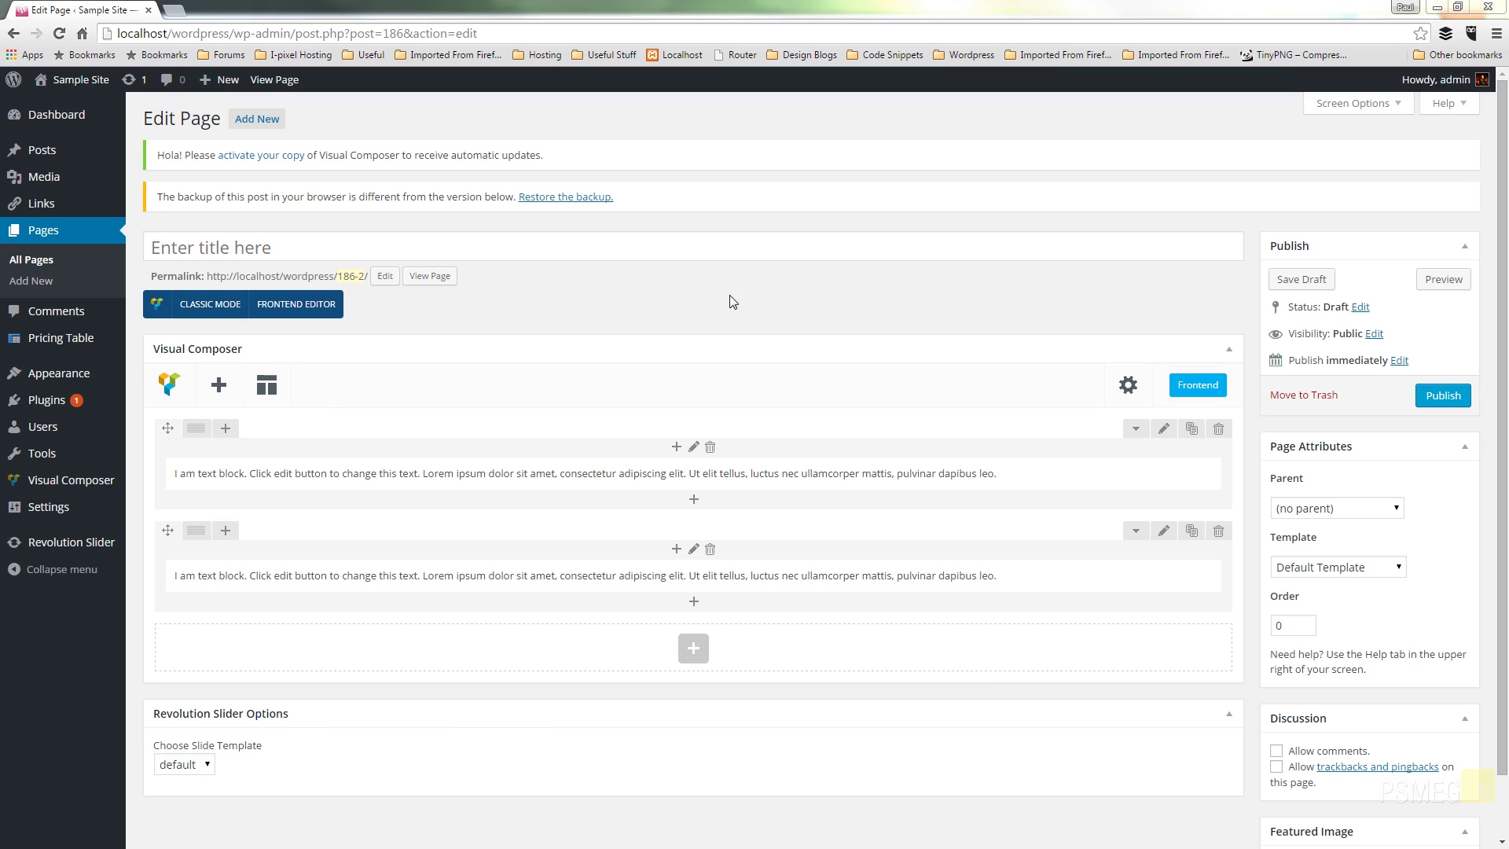
Add the 'Video with description' template from the Default Templates library
left_click(270, 388)
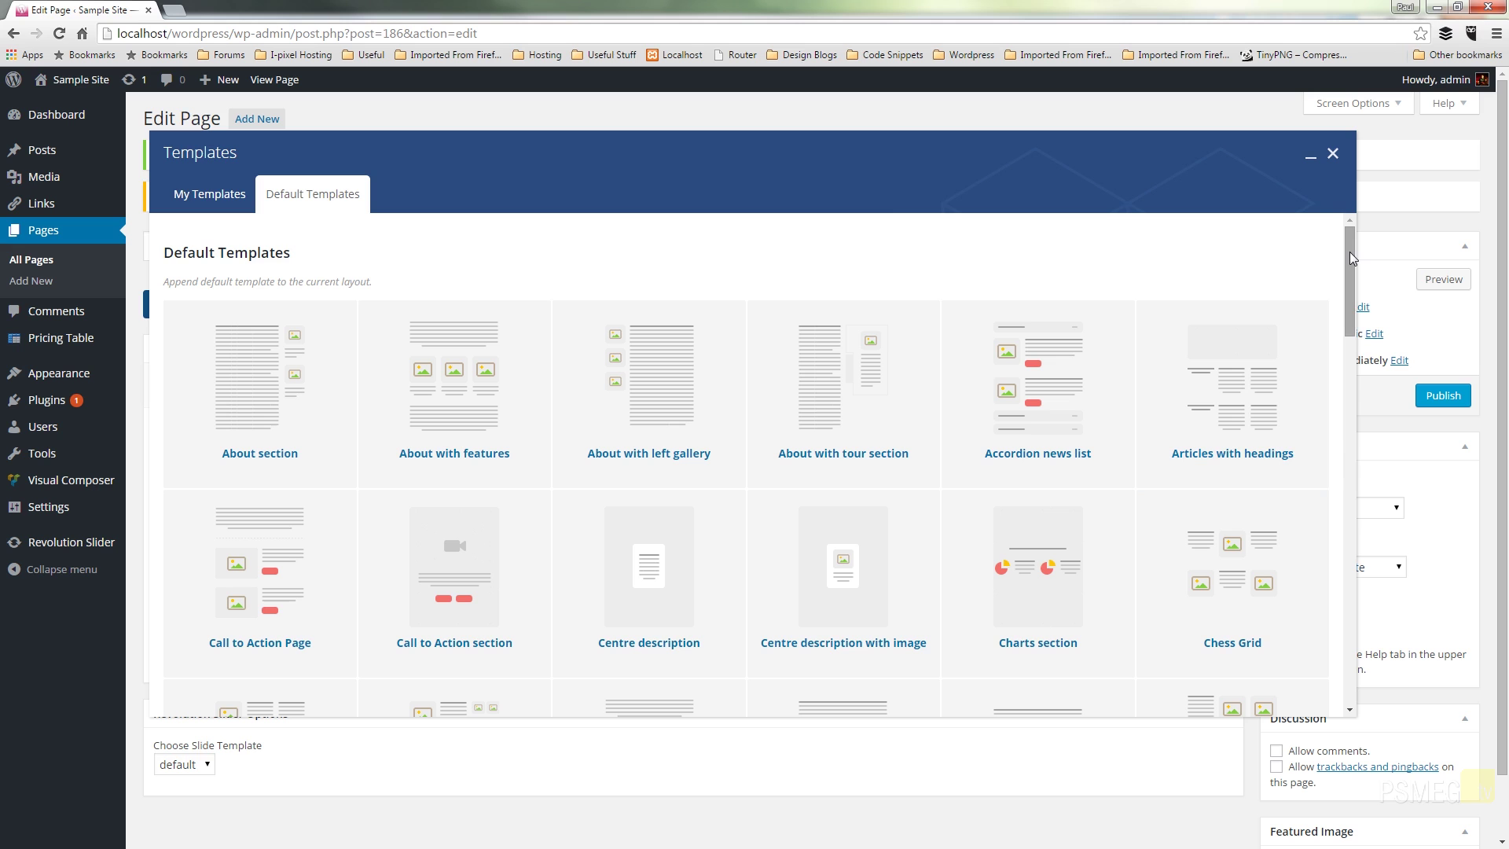
left_click_drag(1350, 251, 1318, 647)
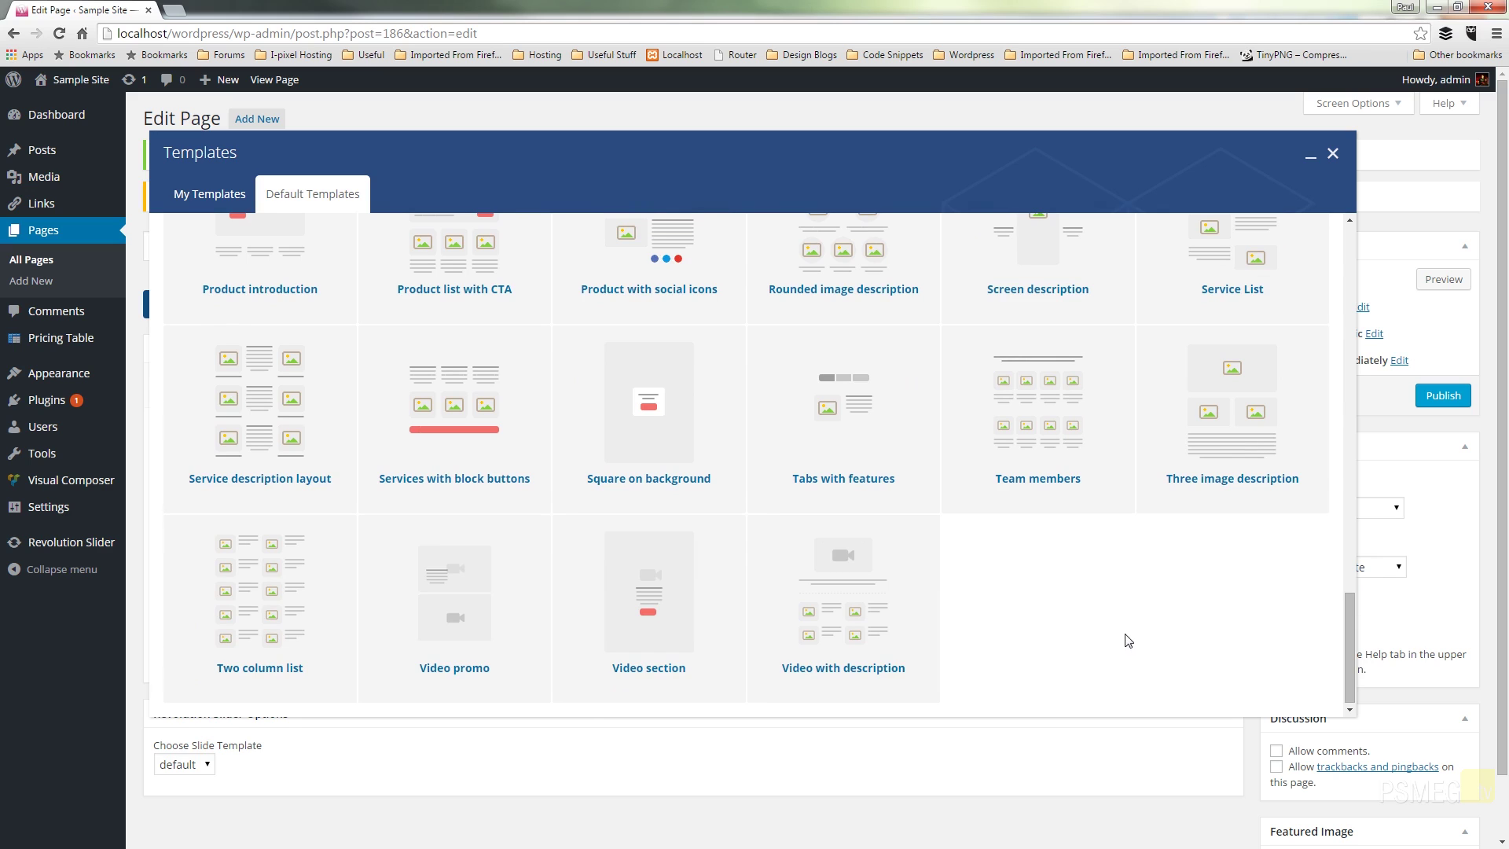
left_click(870, 607)
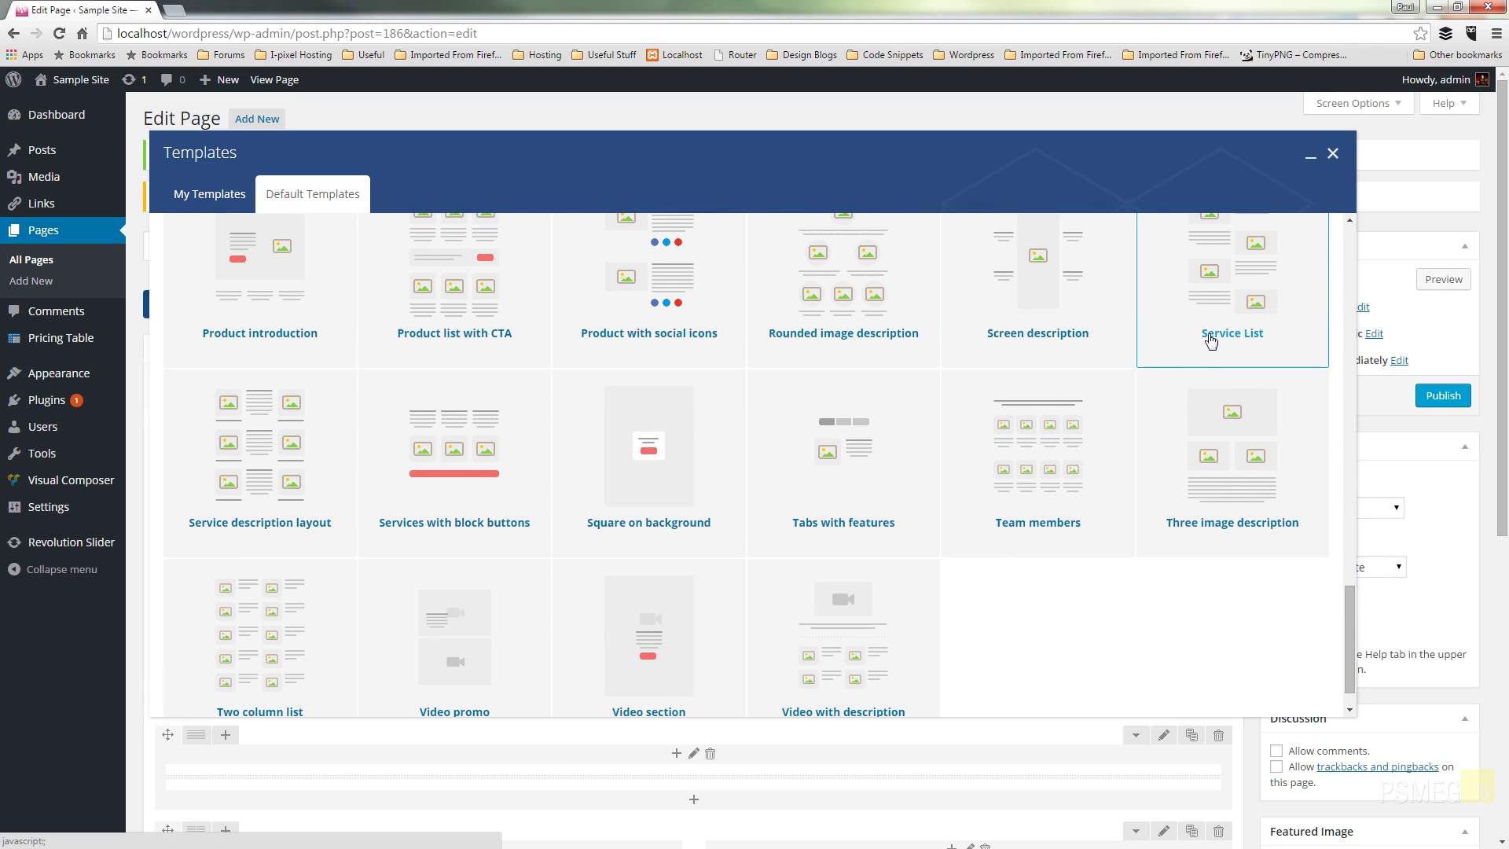
Close the templates window and delete the top two text-block rows, confirming each deletion
left_click(1333, 154)
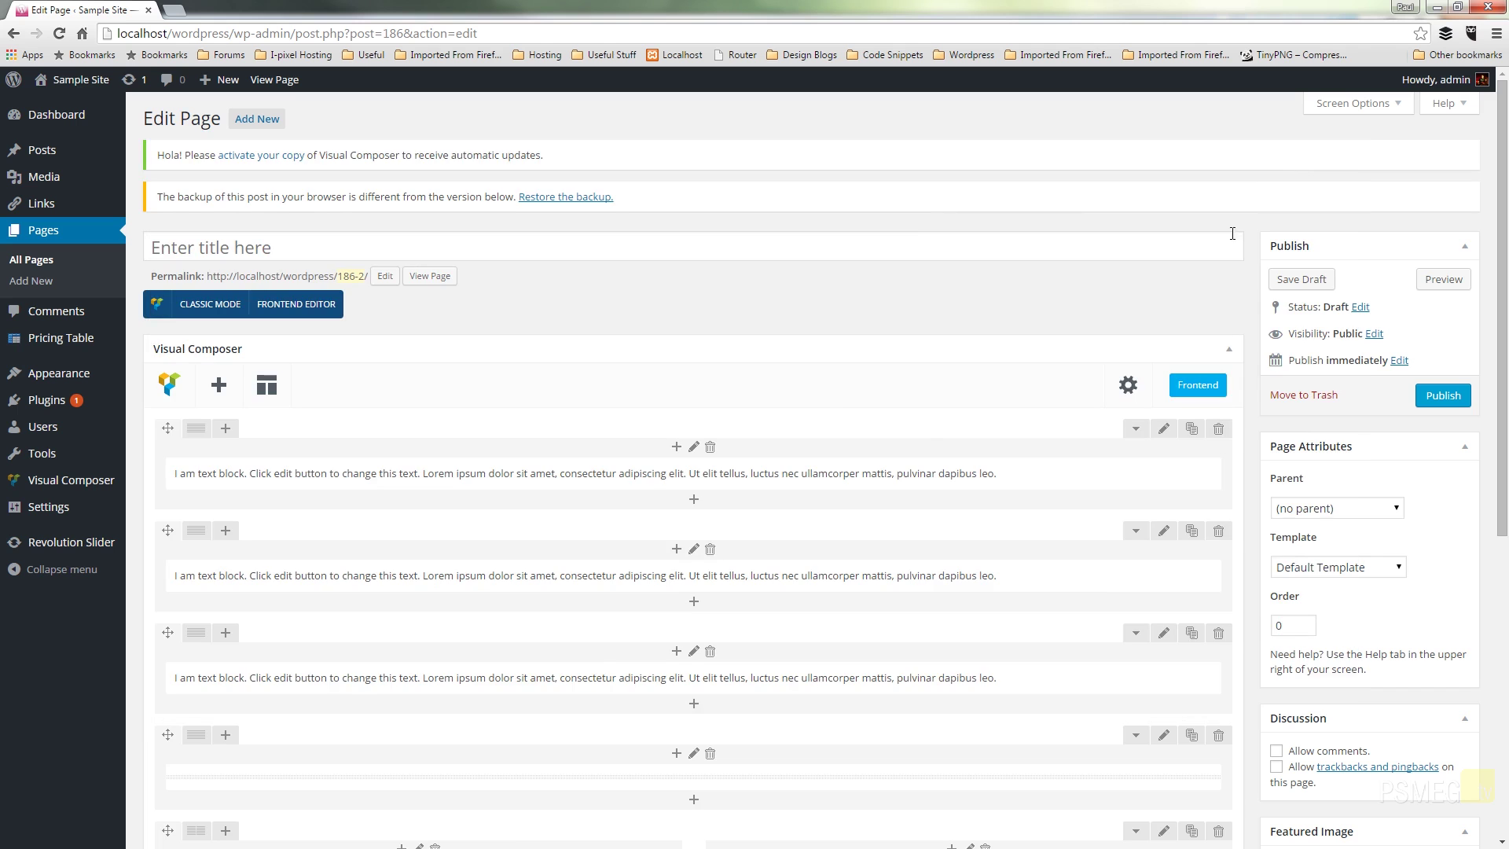
scroll(814, 406, "down", 5)
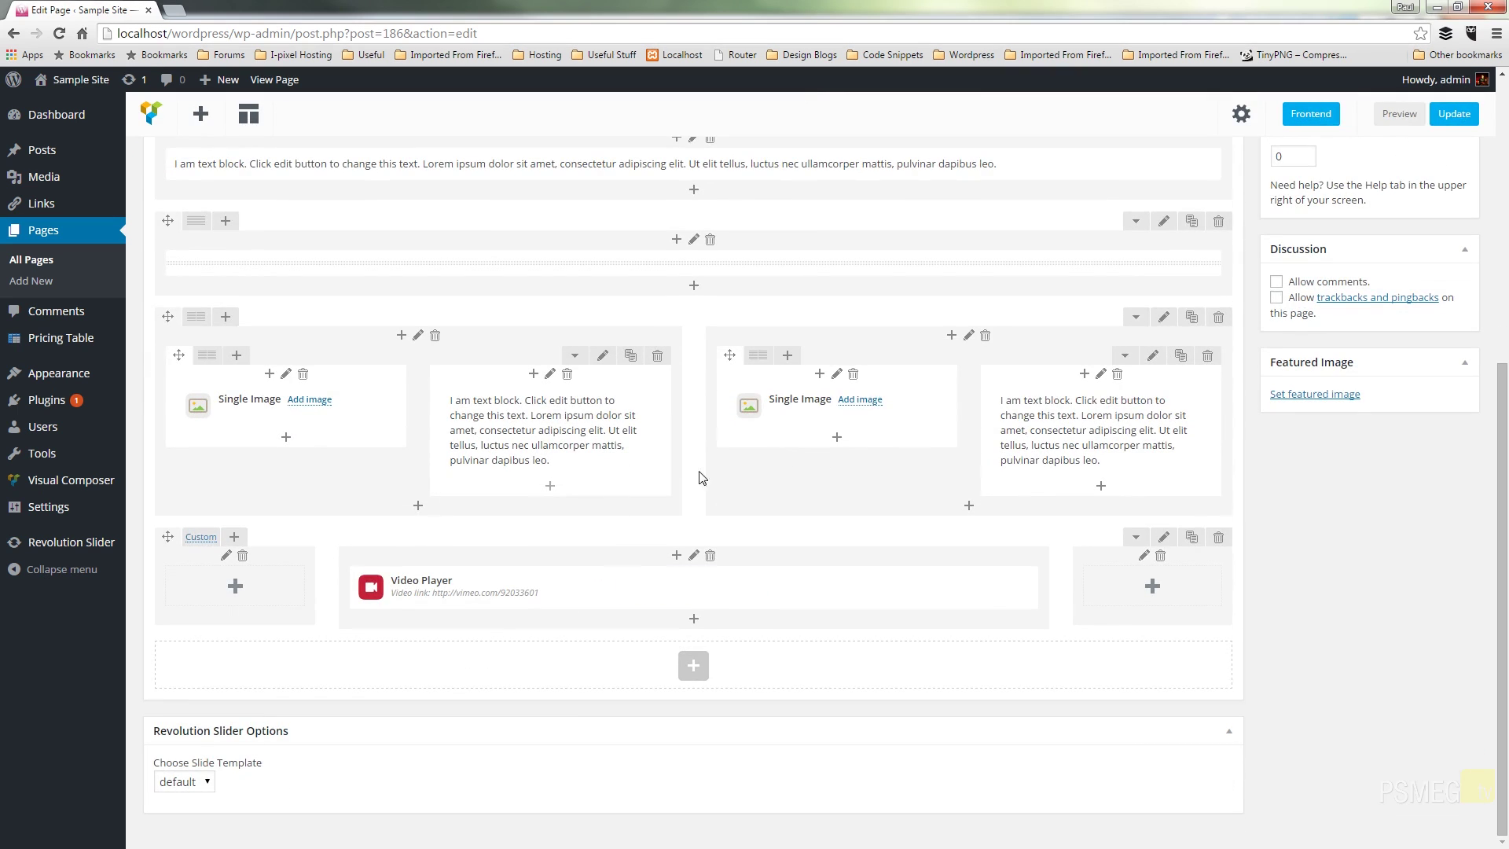
scroll(892, 462, "up", 4)
scroll(893, 462, "up", 2)
left_click(1219, 429)
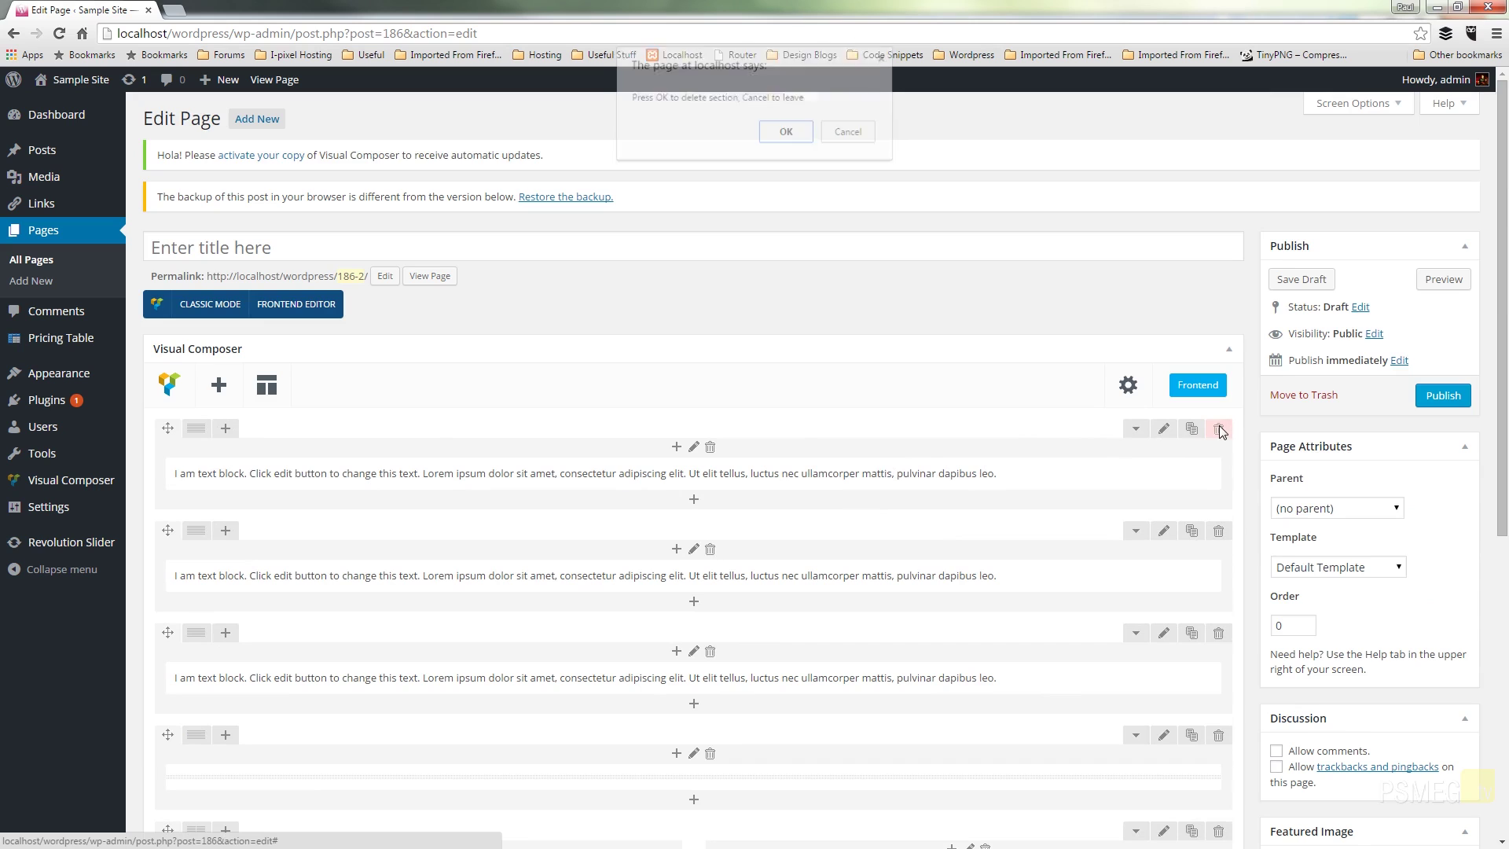
left_click(788, 132)
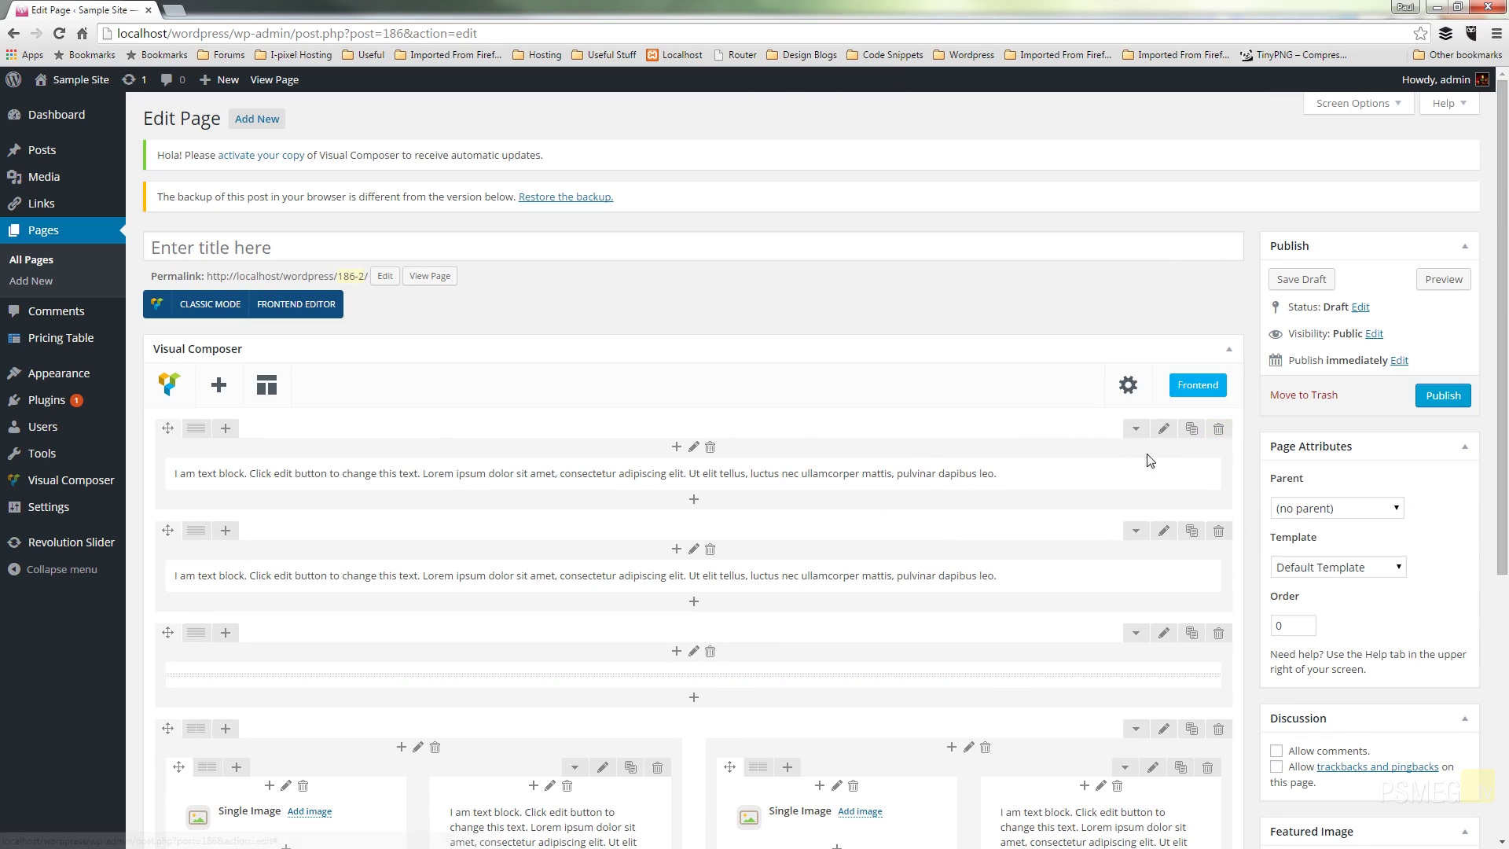
left_click(1220, 429)
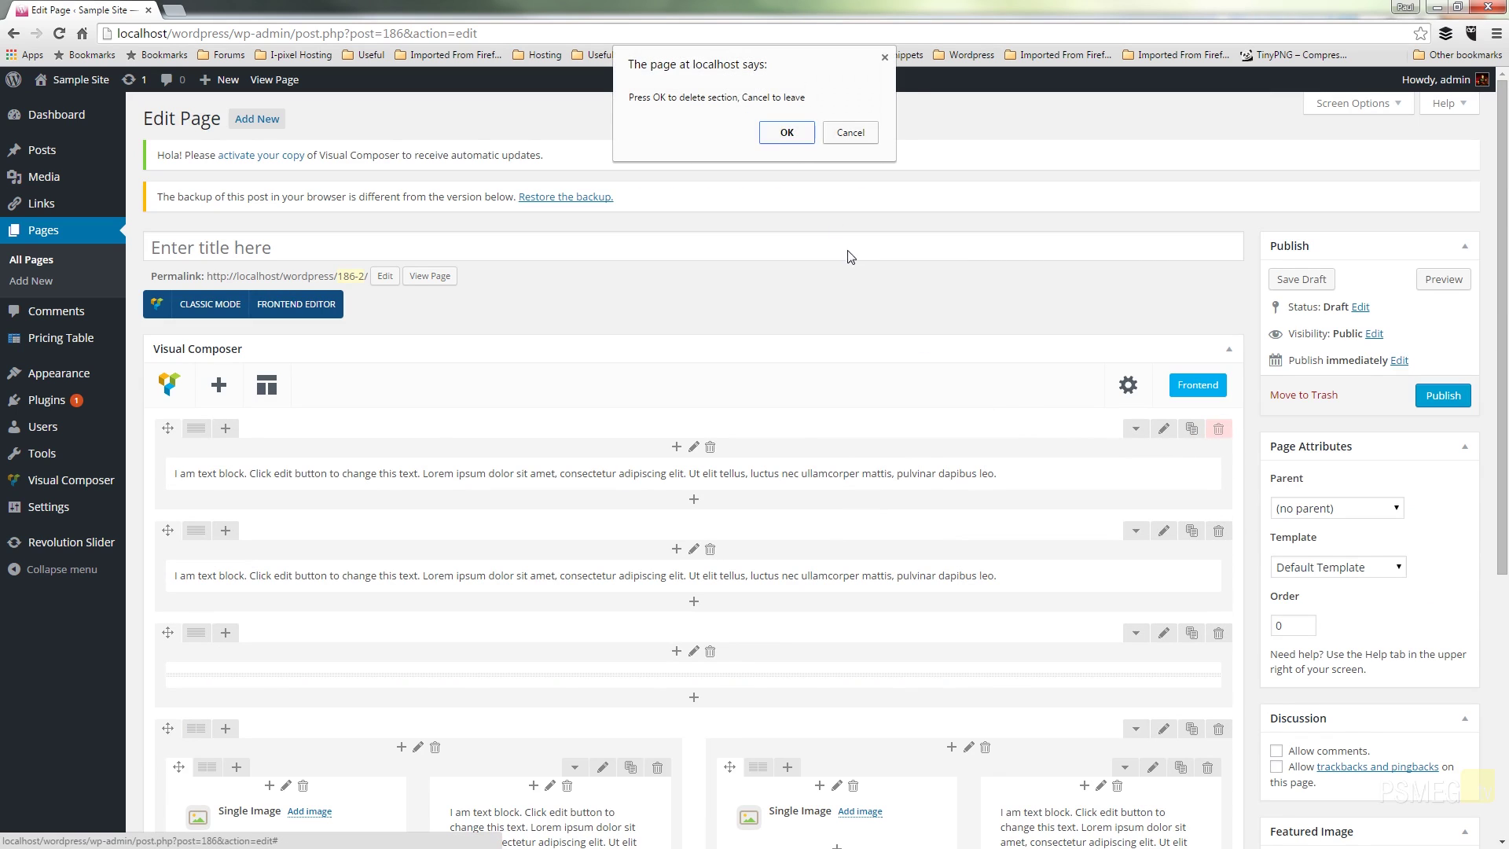
left_click(786, 132)
scroll(758, 494, "down", 4)
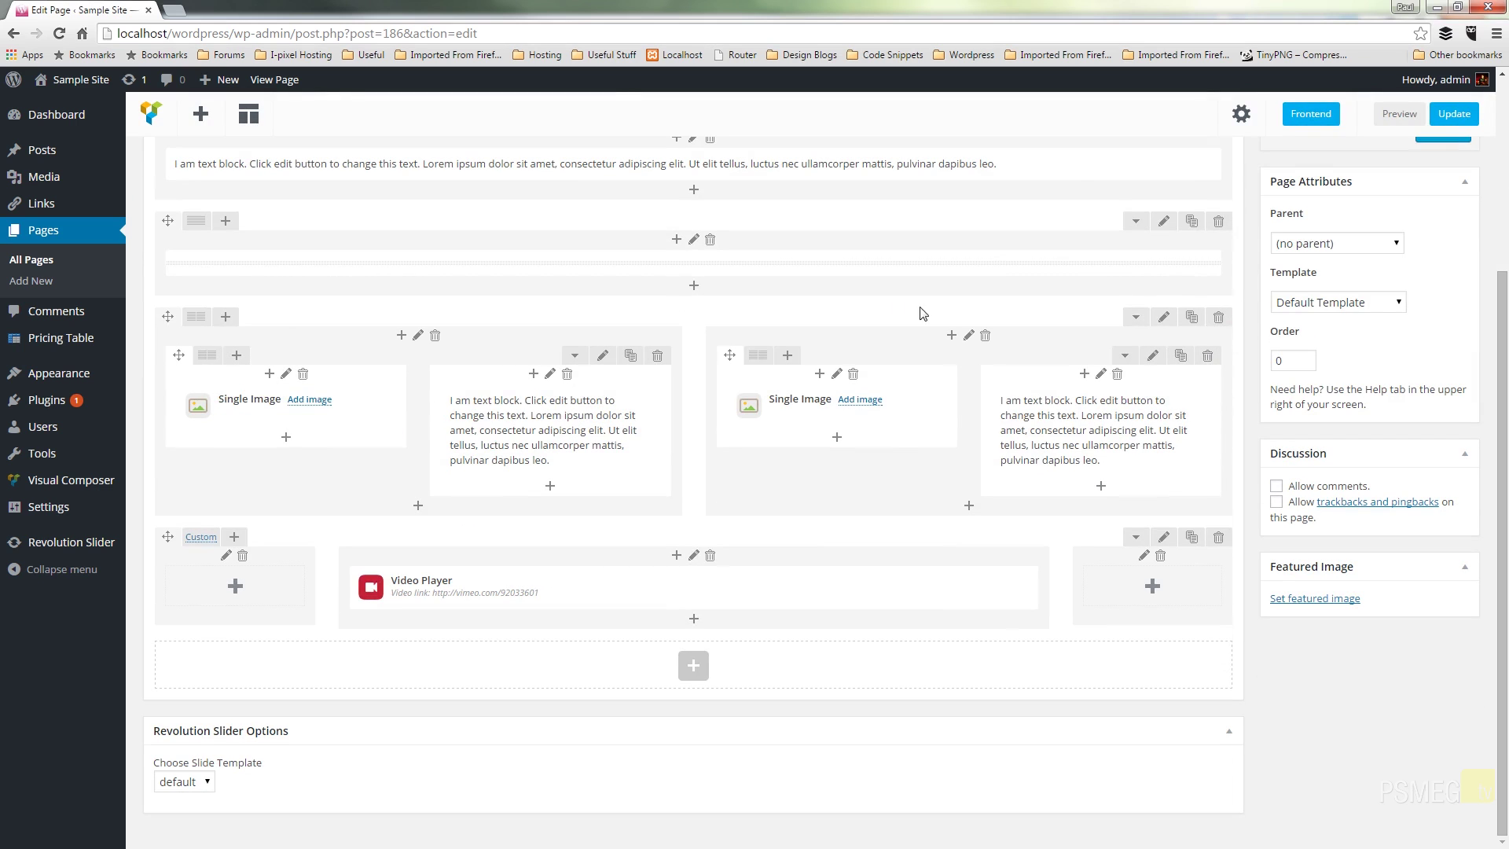
Scroll back up to the top of the page layout
scroll(883, 629, "up", 4)
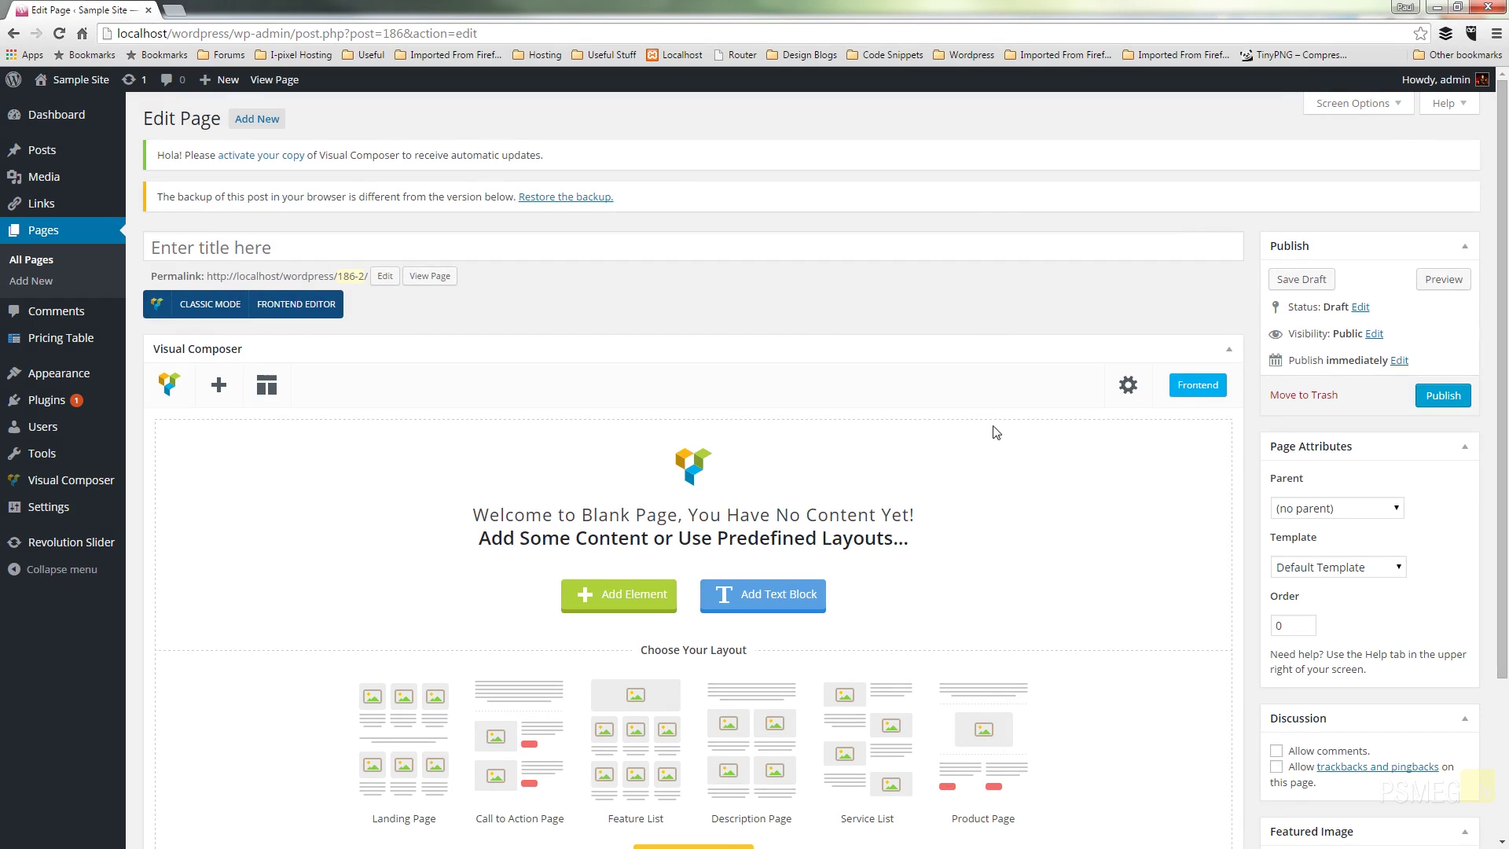
Add a Single Image element and try its External link source fields without entering anything
left_click(658, 596)
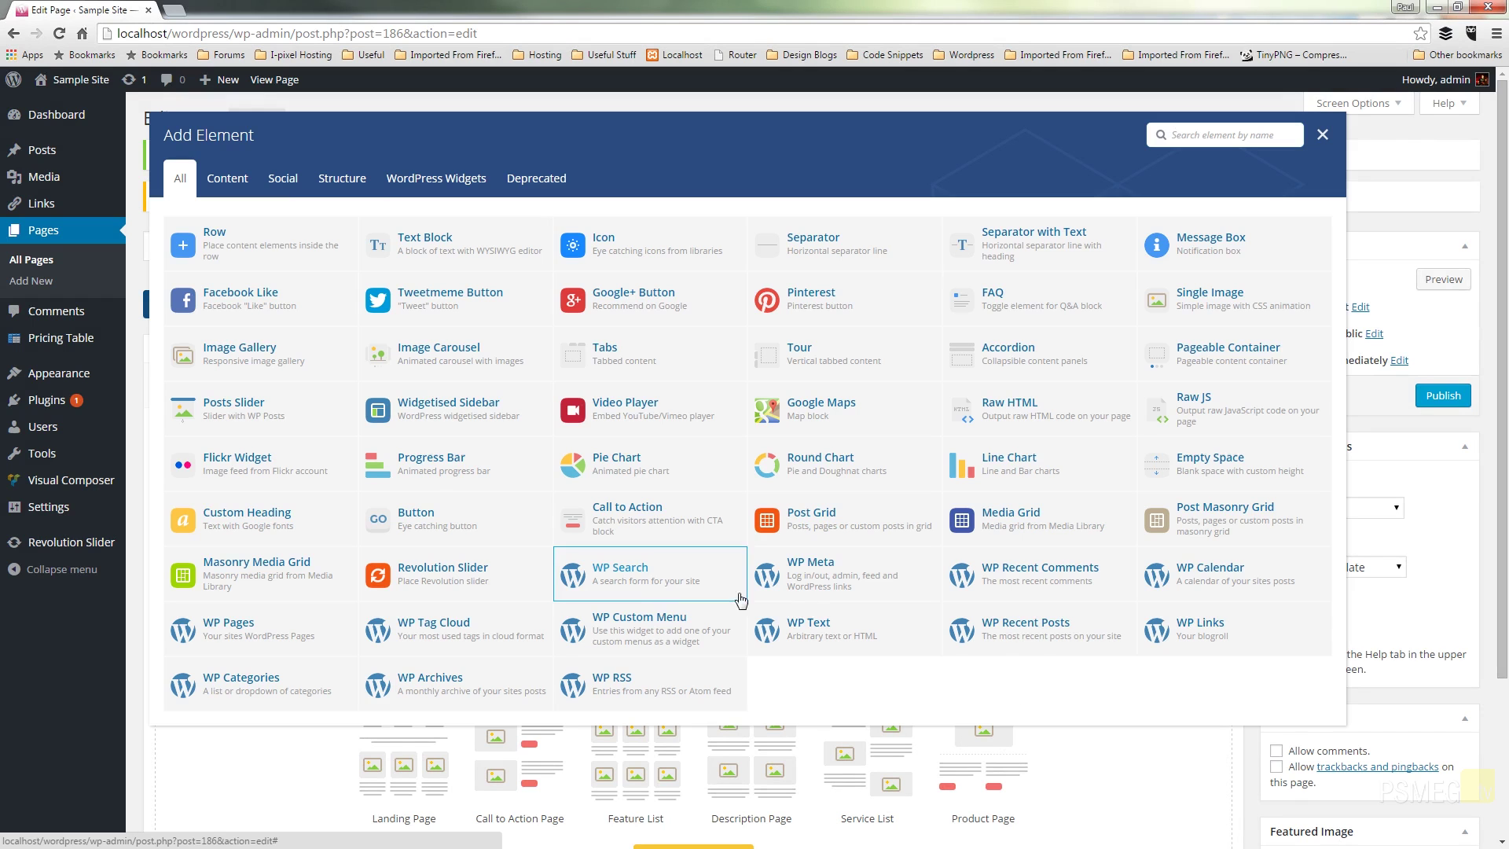
left_click(1210, 308)
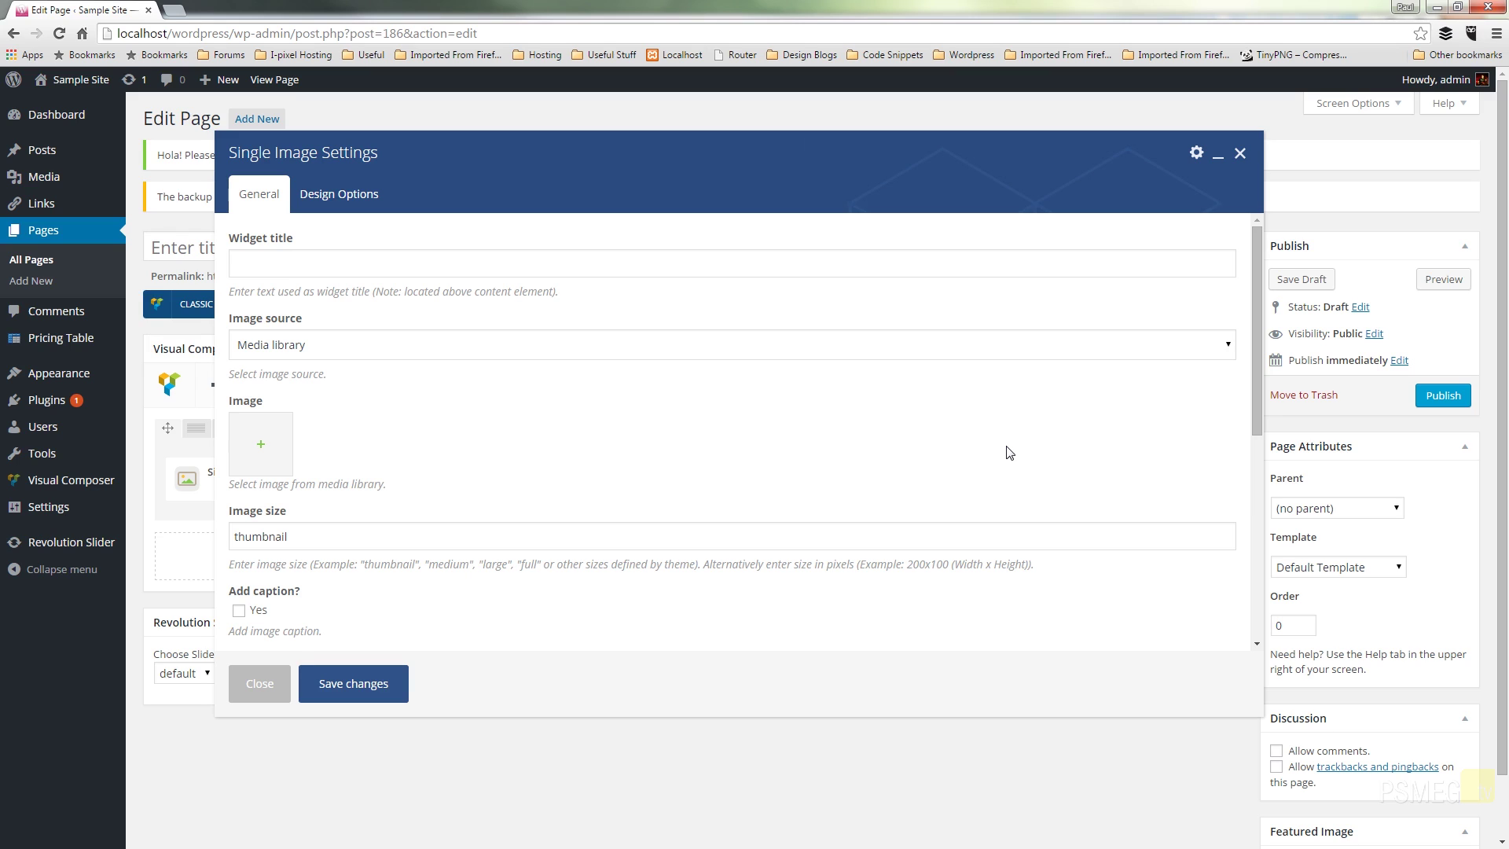
left_click(432, 355)
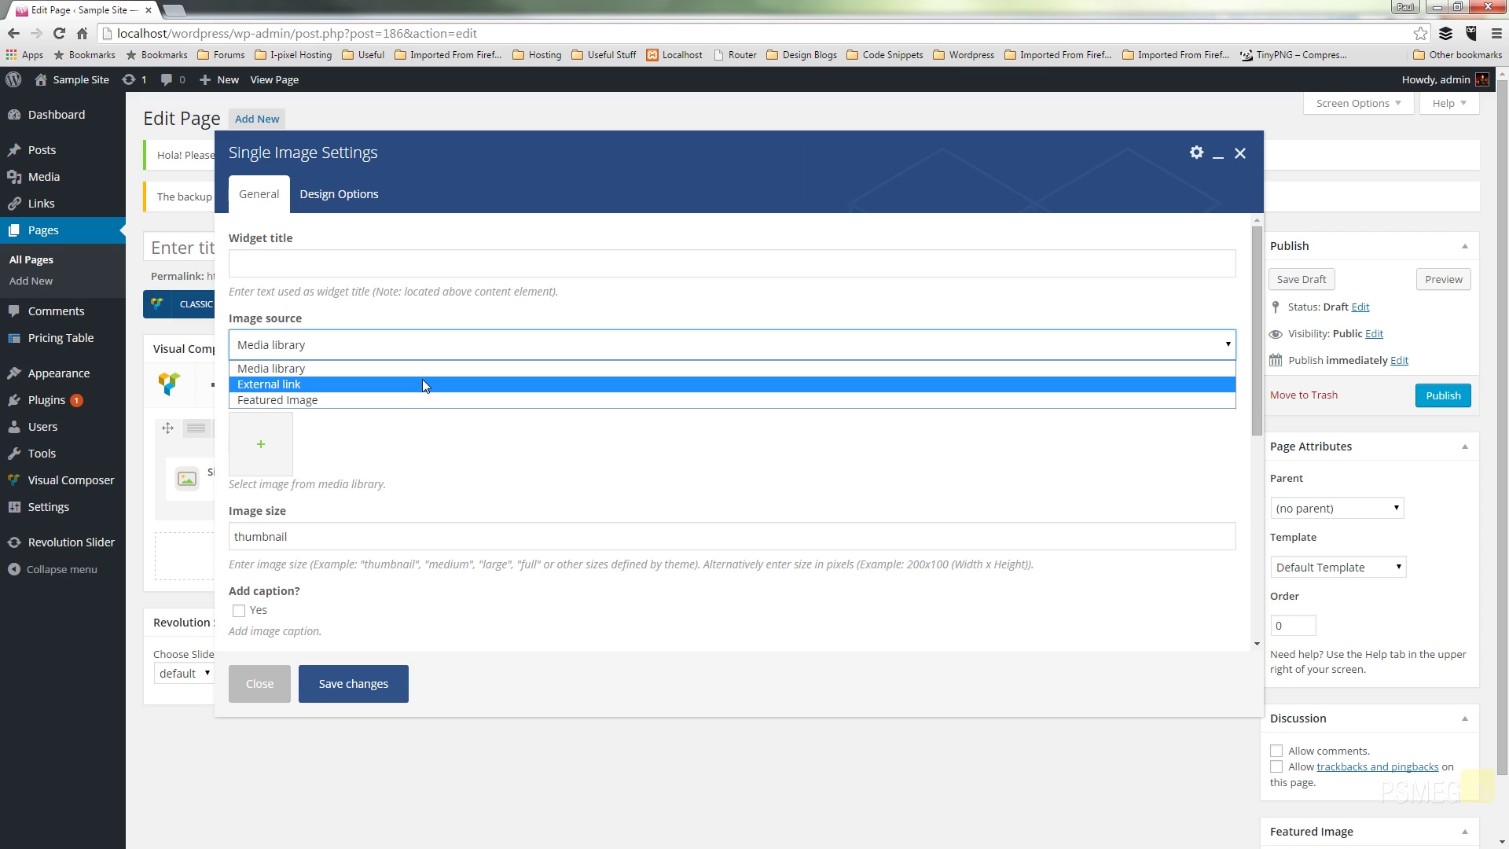
left_click(421, 384)
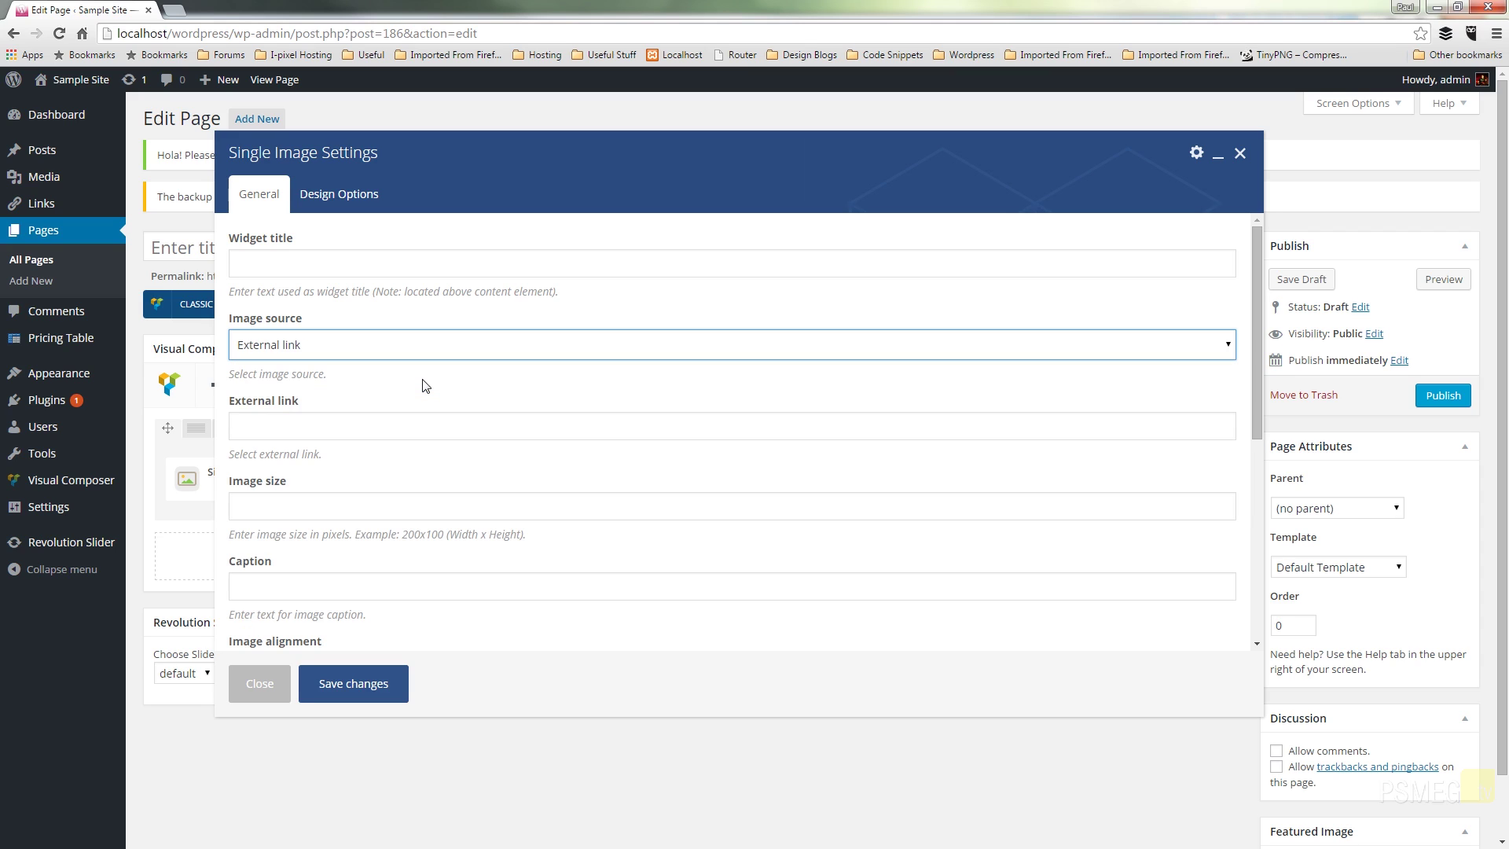
left_click(295, 423)
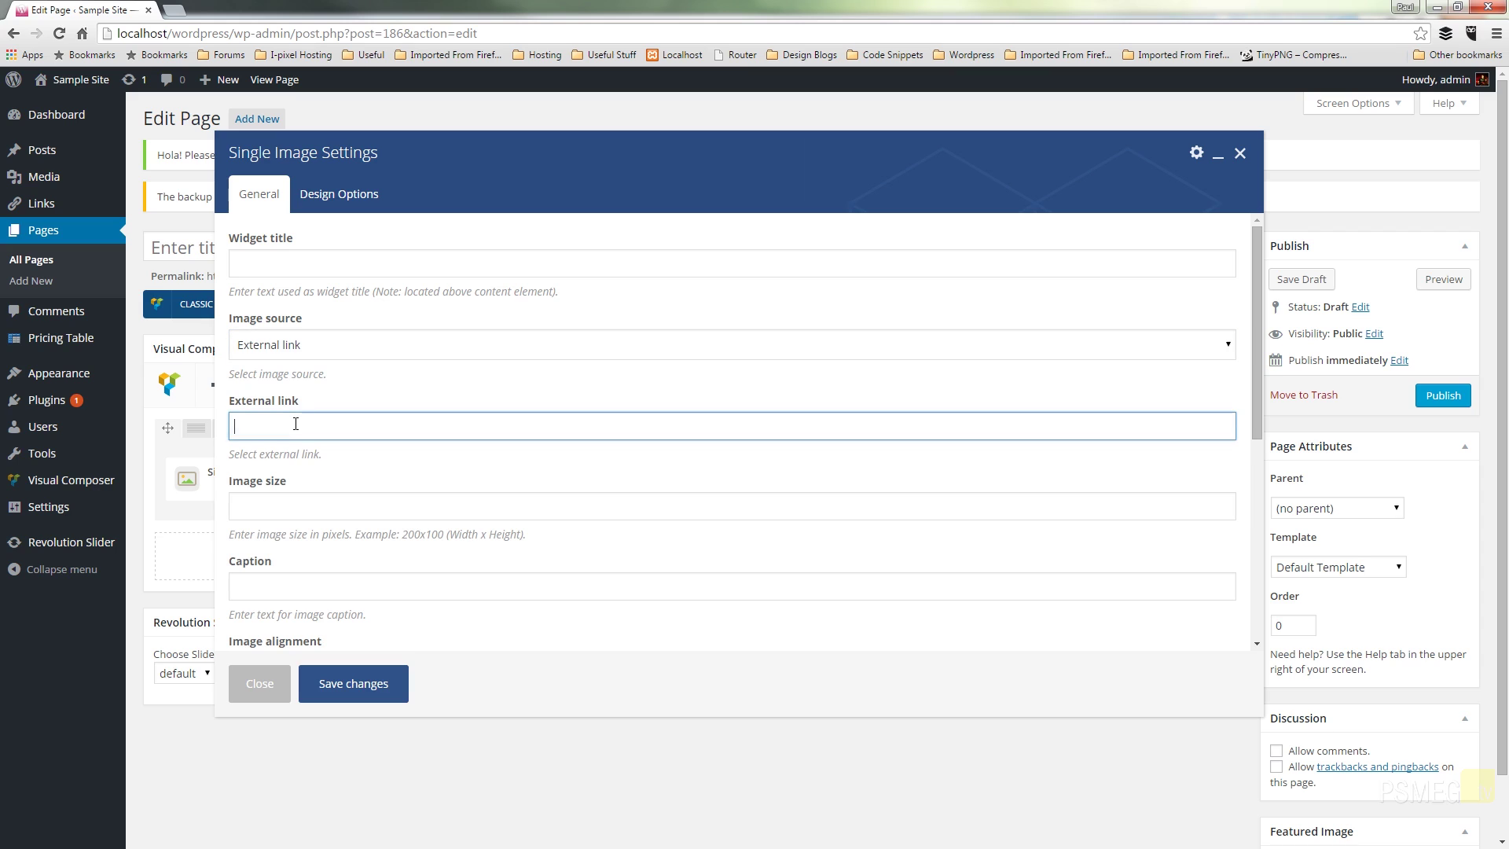
left_click(309, 504)
left_click(303, 580)
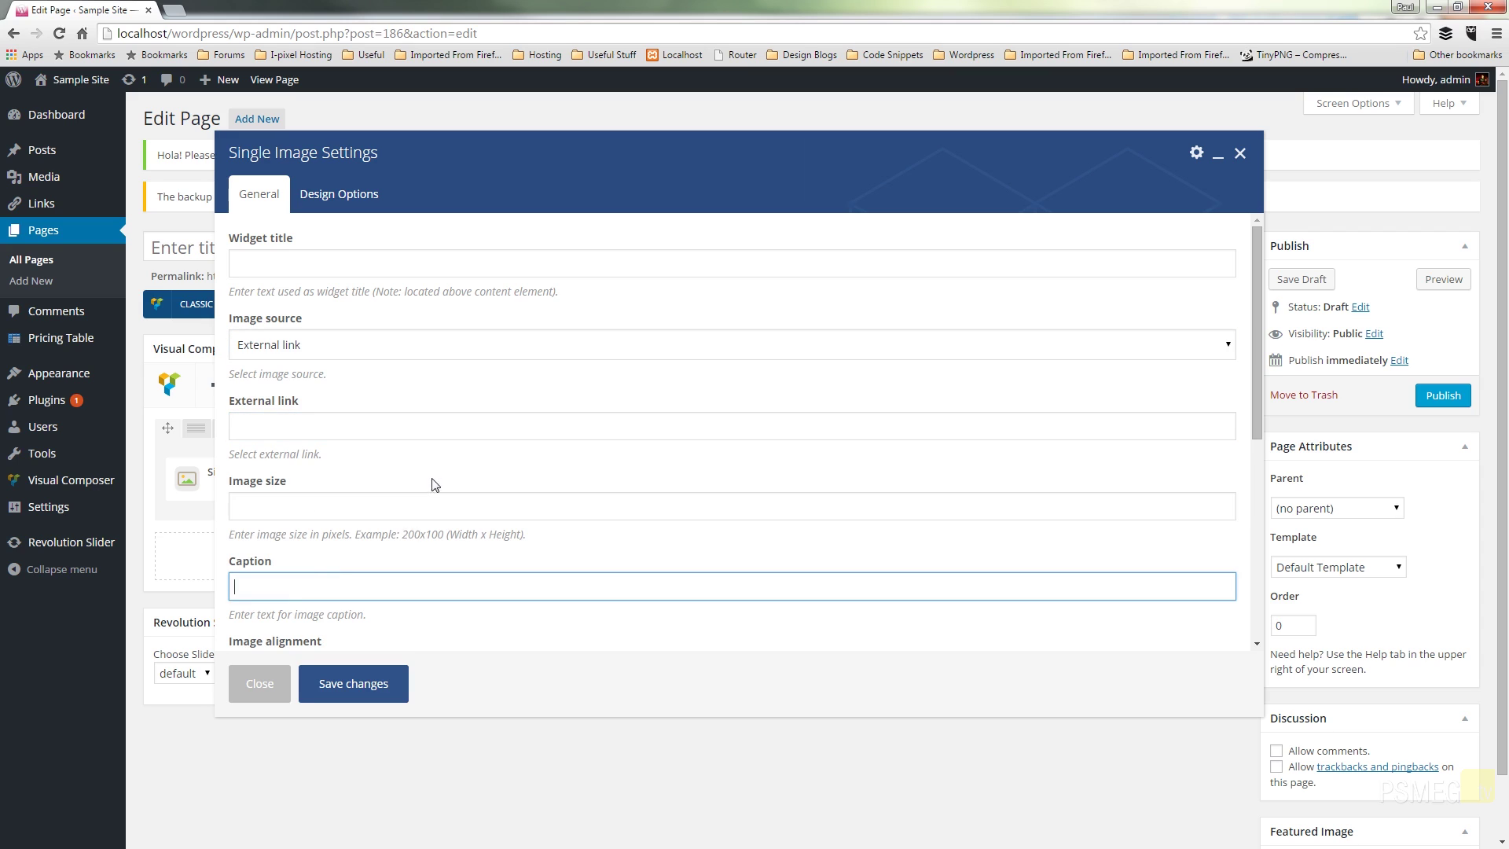
left_click(446, 463)
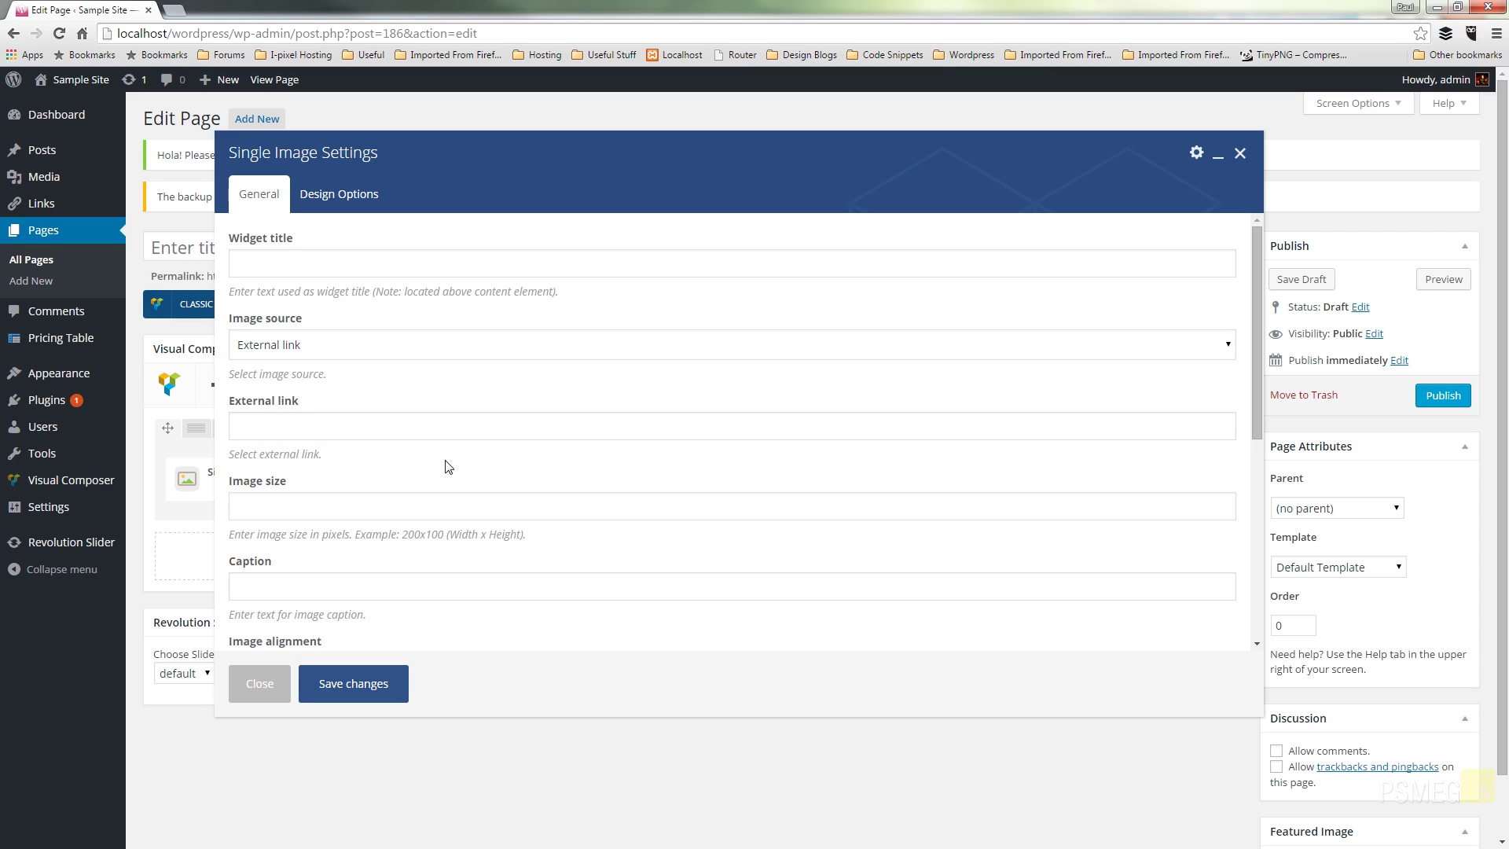
Switch the image source back to Media library and tick 'Yes' under Add caption
left_click(794, 348)
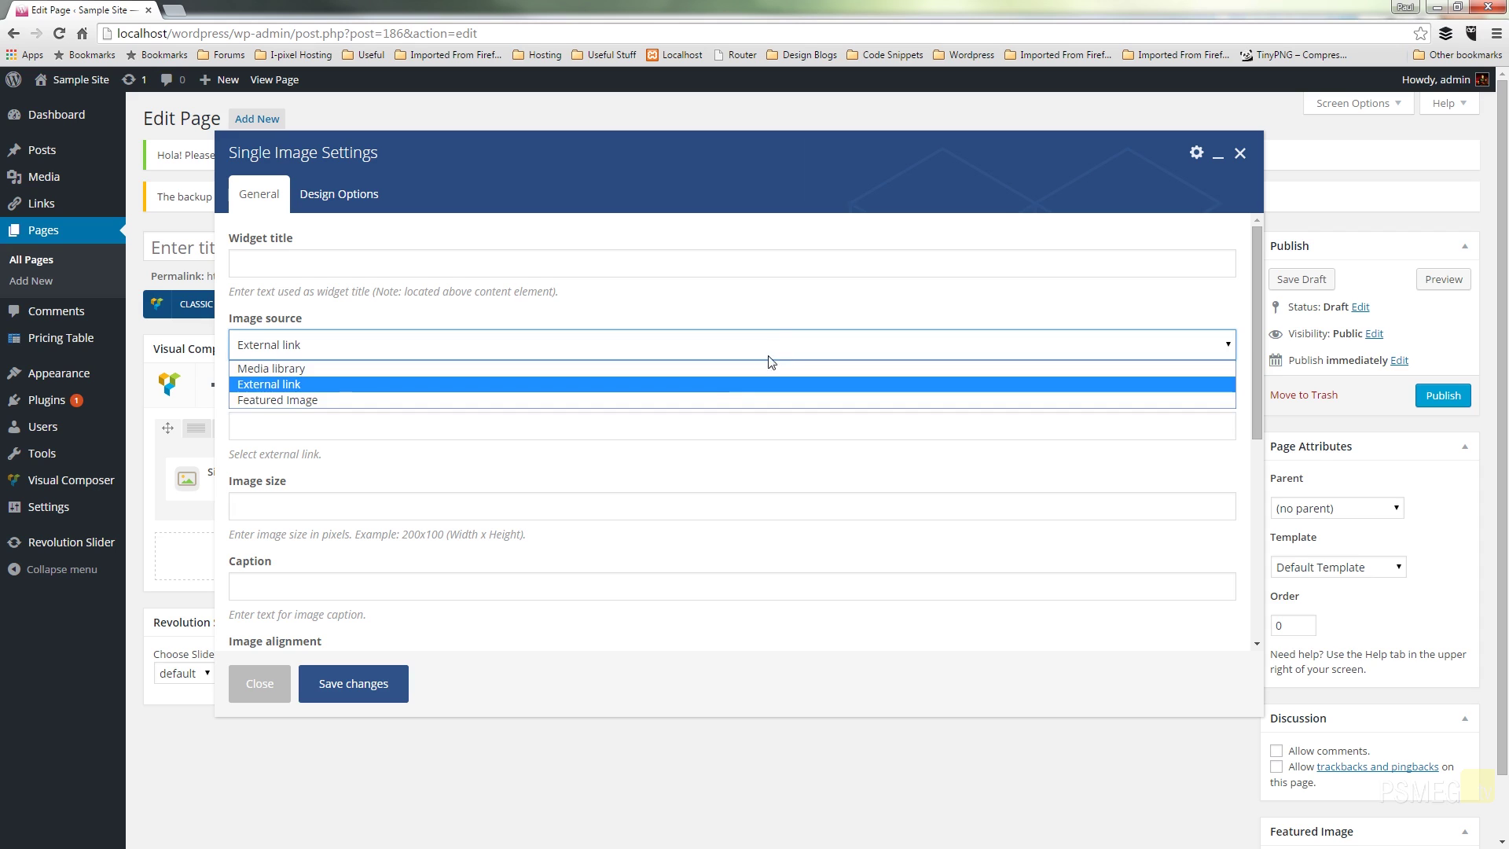
left_click(699, 375)
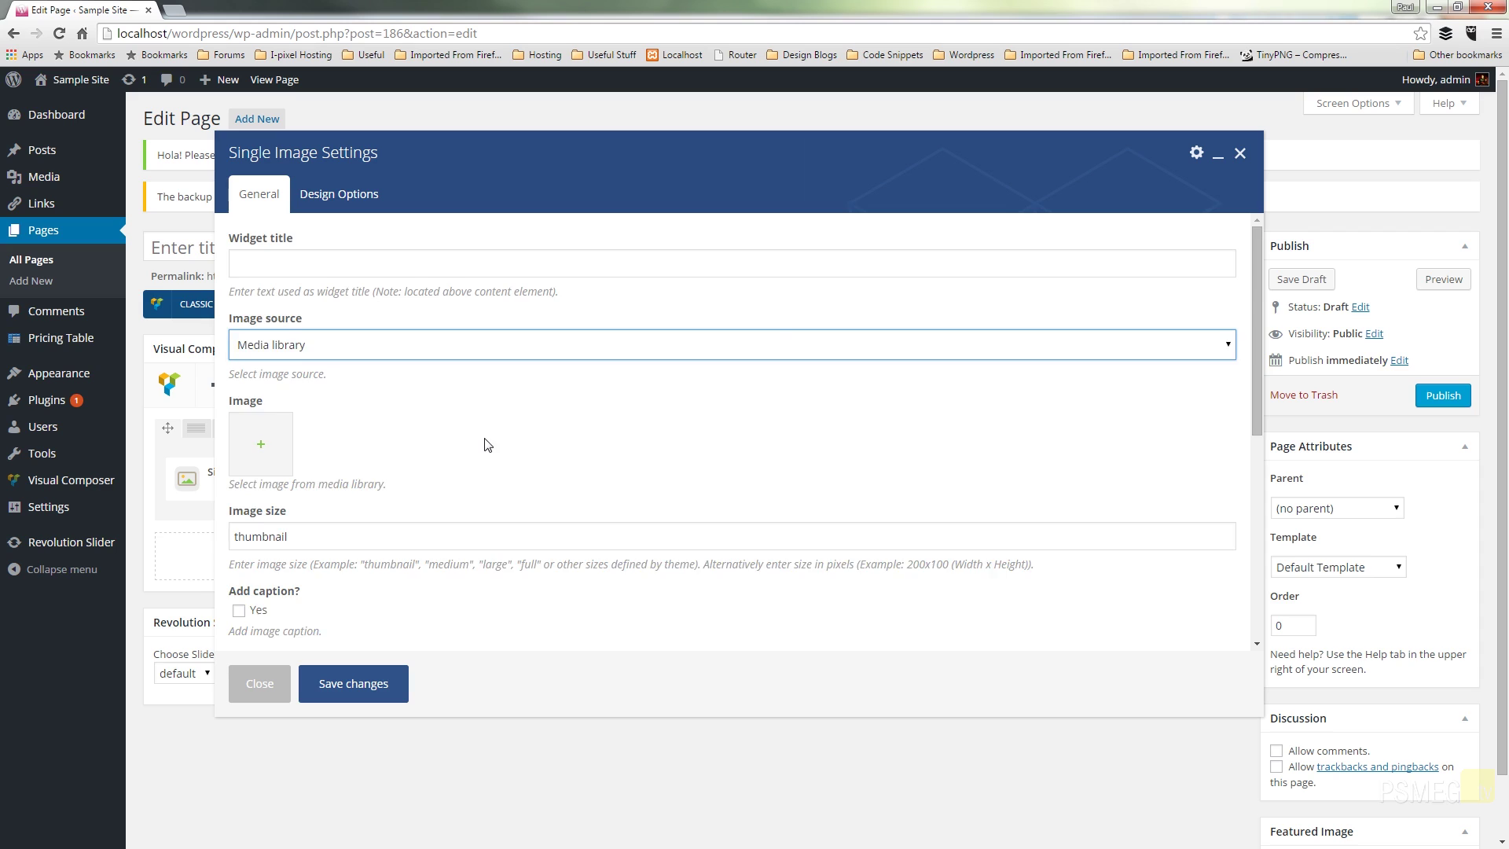
scroll(487, 444, "down", 2)
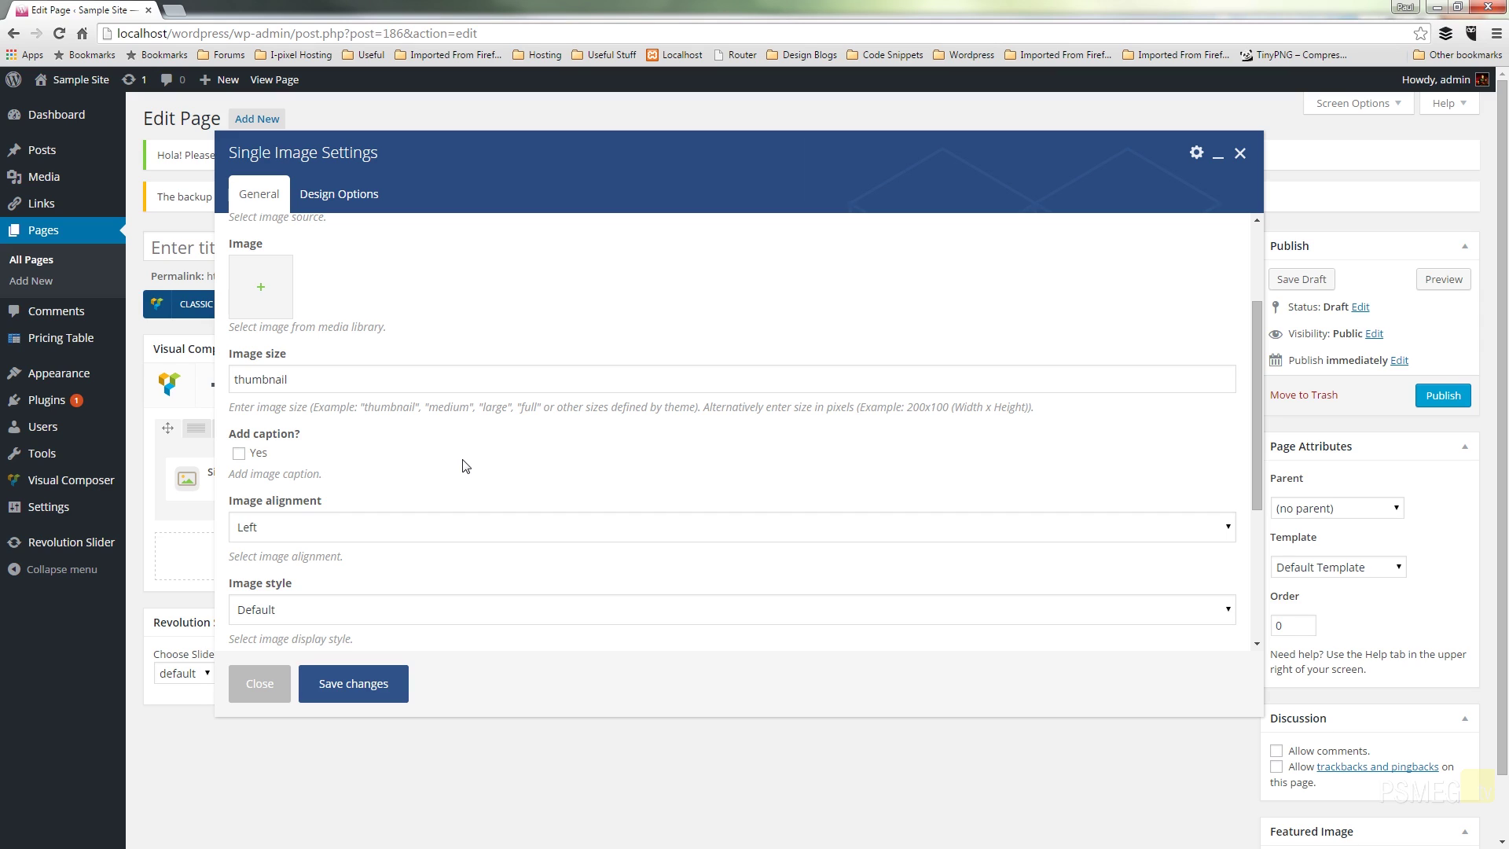
left_click(244, 459)
Browse the media library images (Desert, Chrysanthemum, fine-art-bg) and close it without setting one
left_click(256, 296)
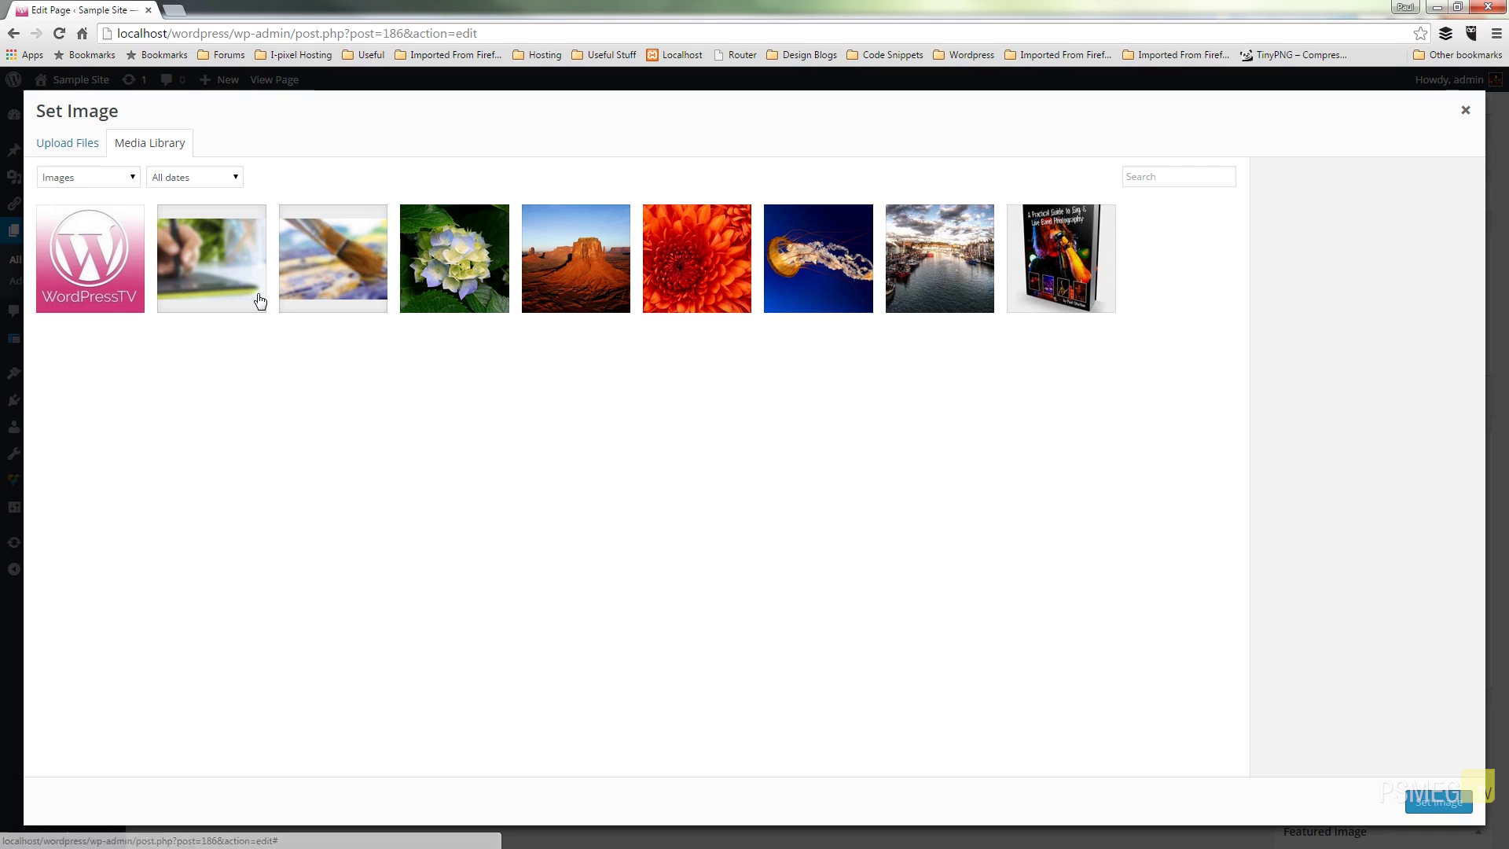
left_click(600, 276)
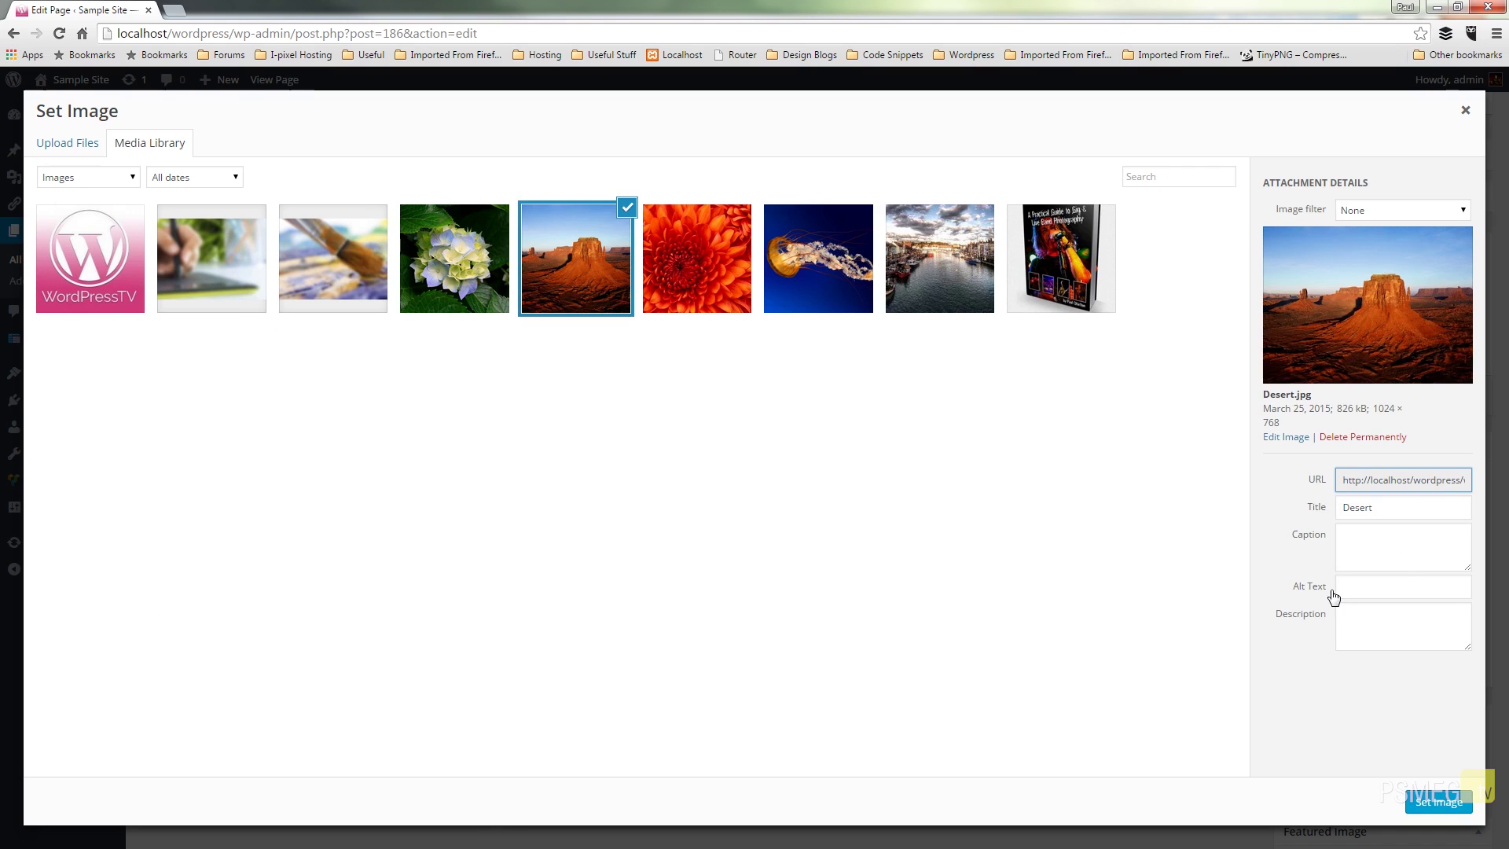
left_click(675, 280)
left_click(354, 276)
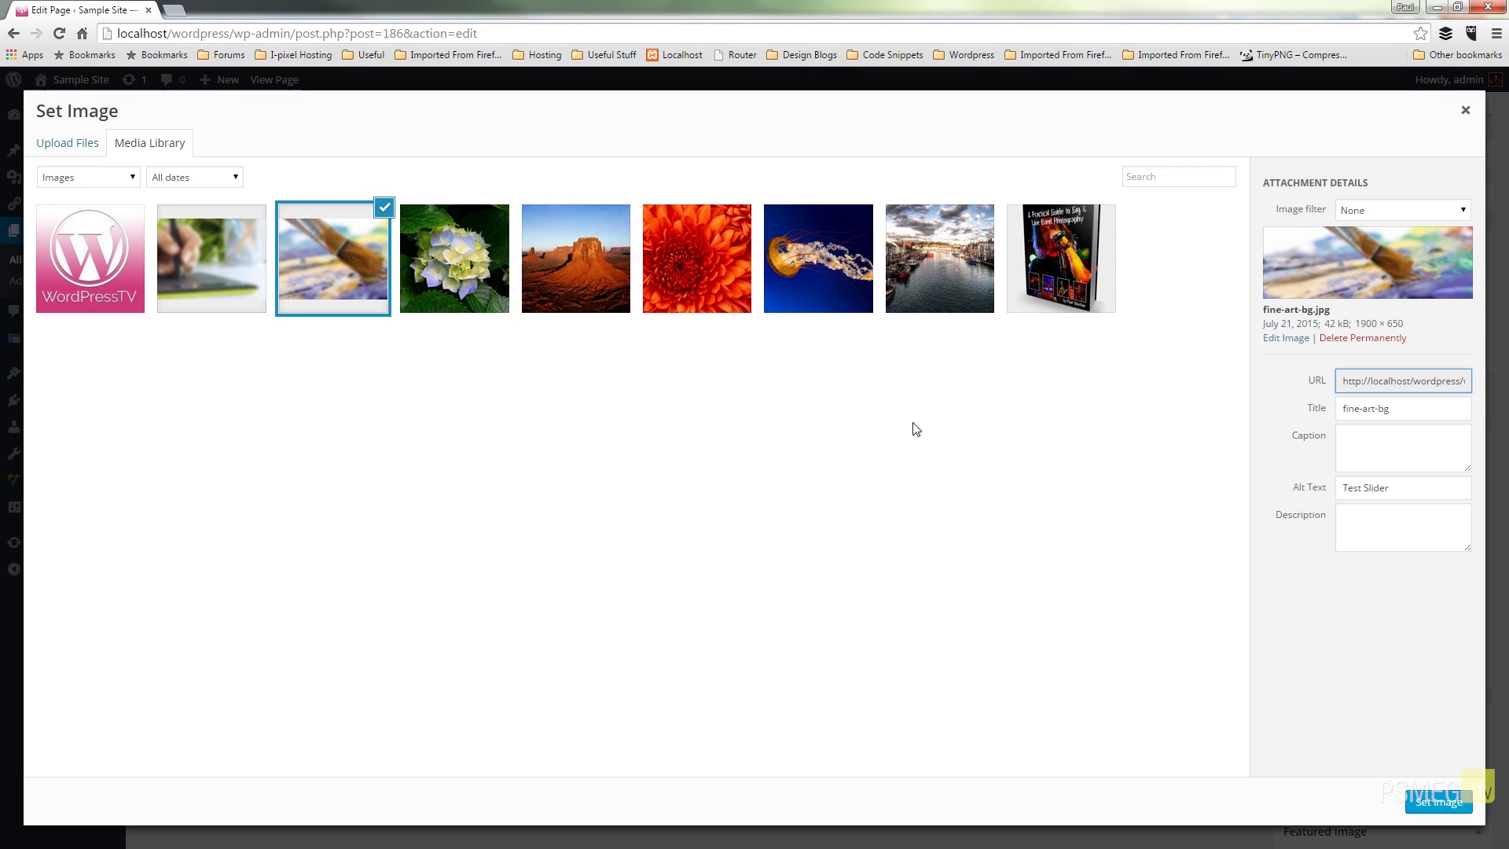
left_click(1386, 441)
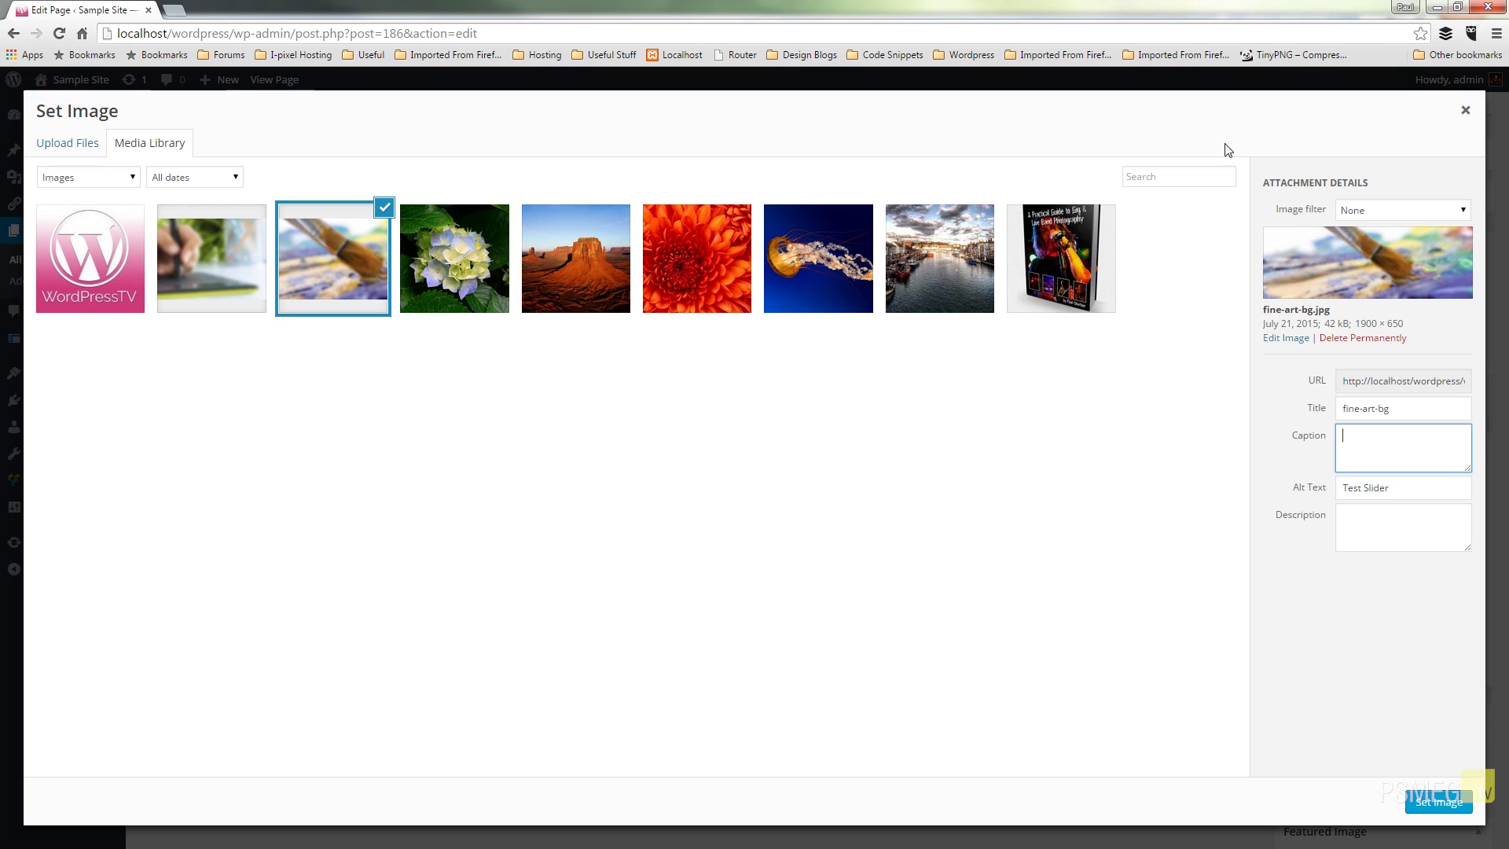
left_click(1465, 110)
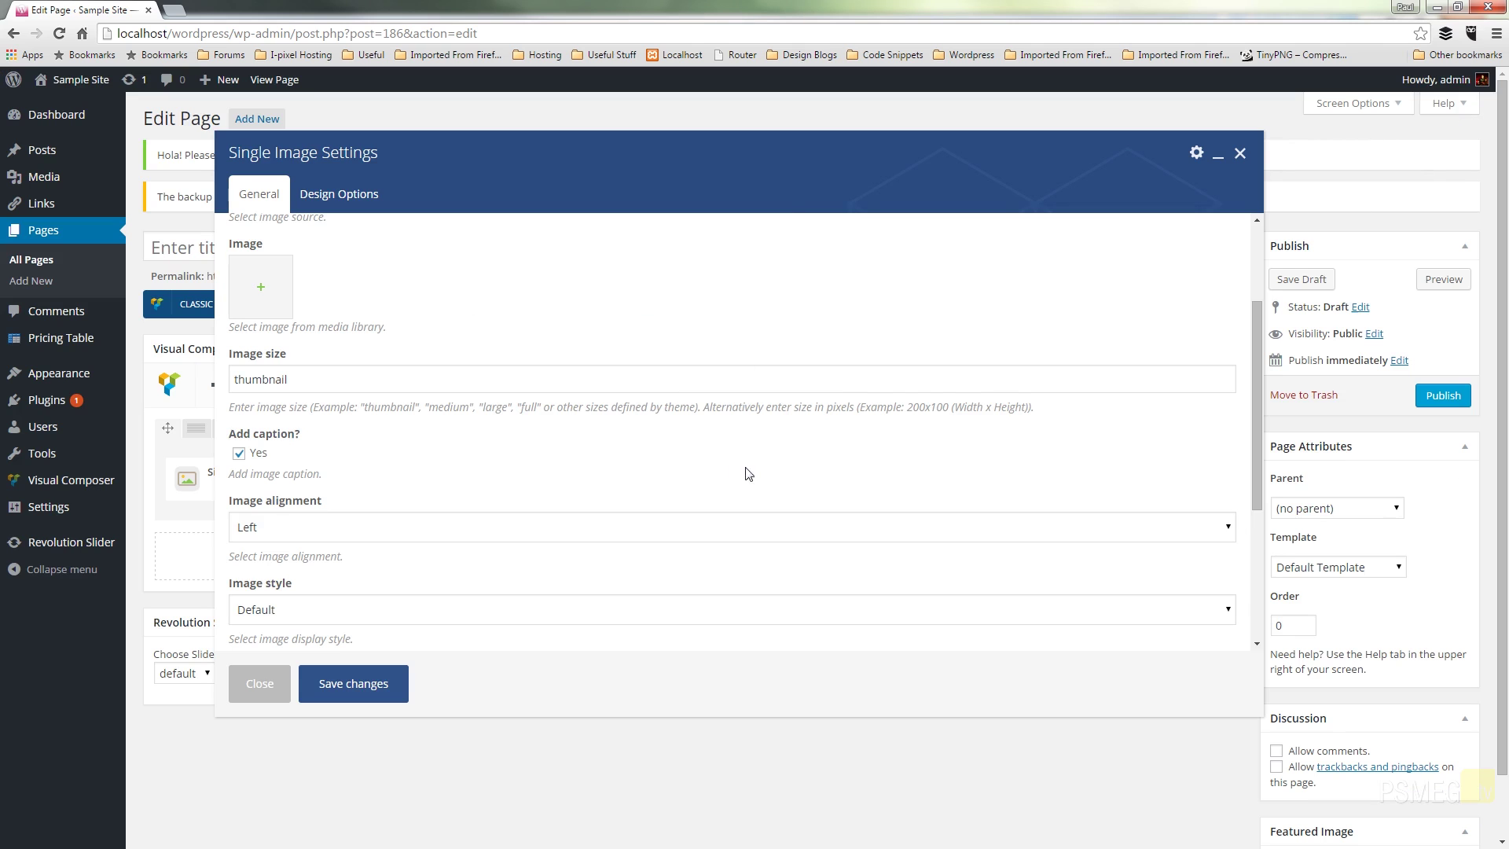
Scroll through the Single Image settings and look over its preset options
left_click_drag(1254, 371, 1248, 509)
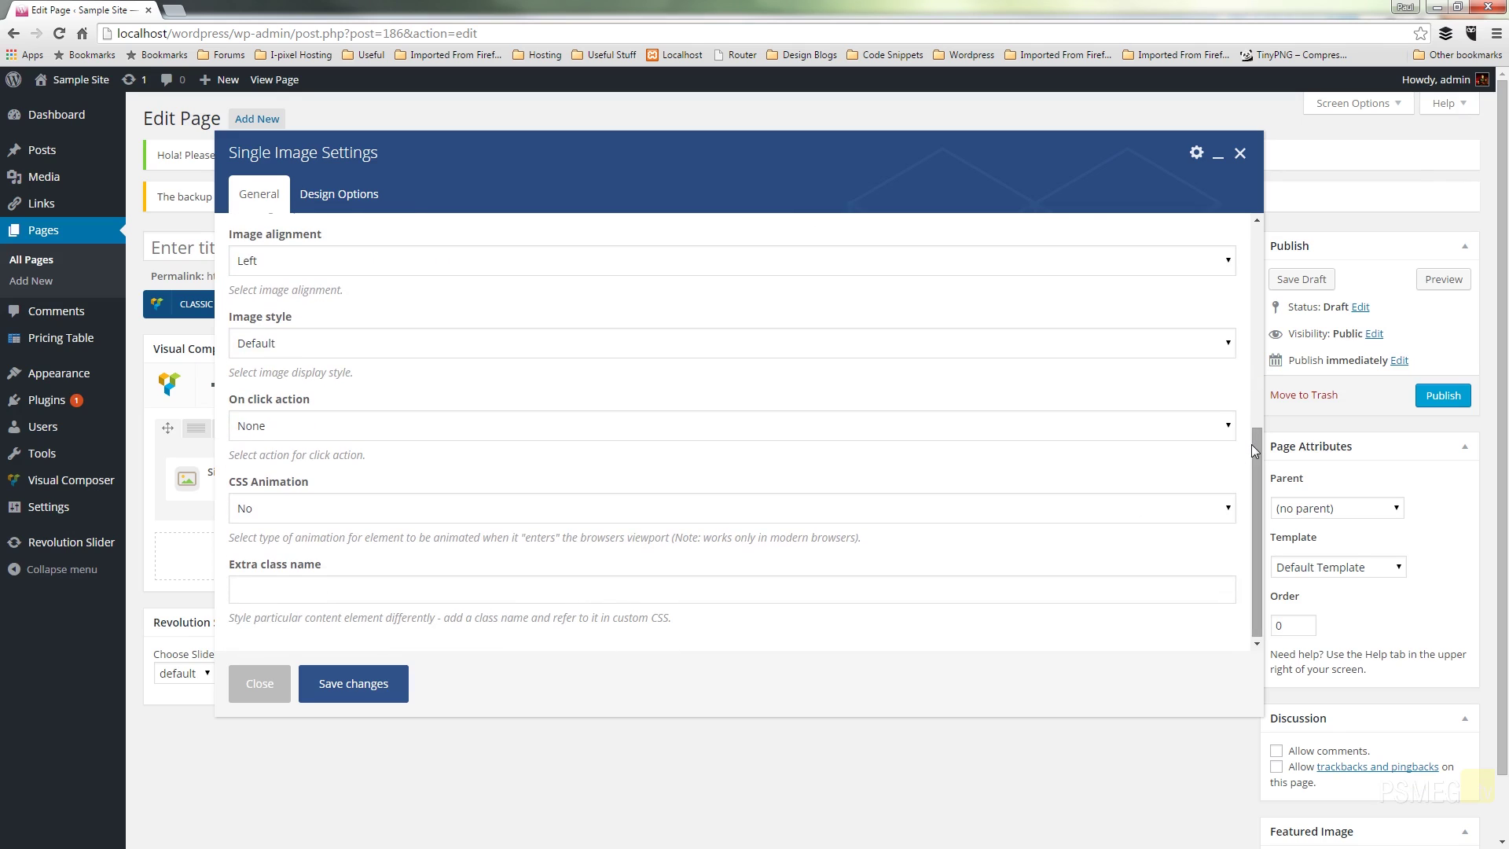
left_click_drag(1254, 444, 1265, 214)
left_click(1194, 156)
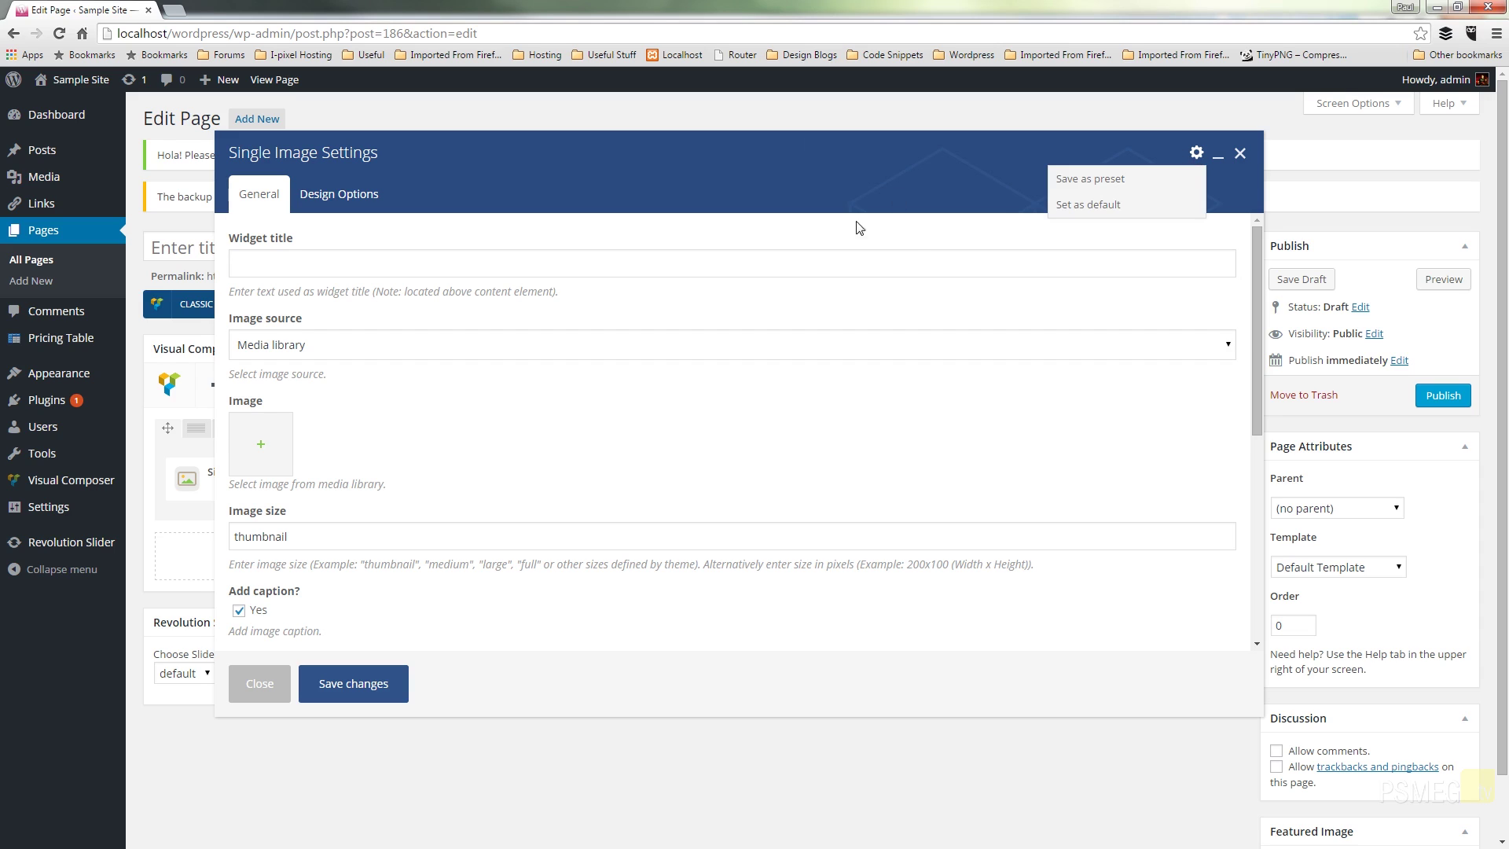
left_click(906, 232)
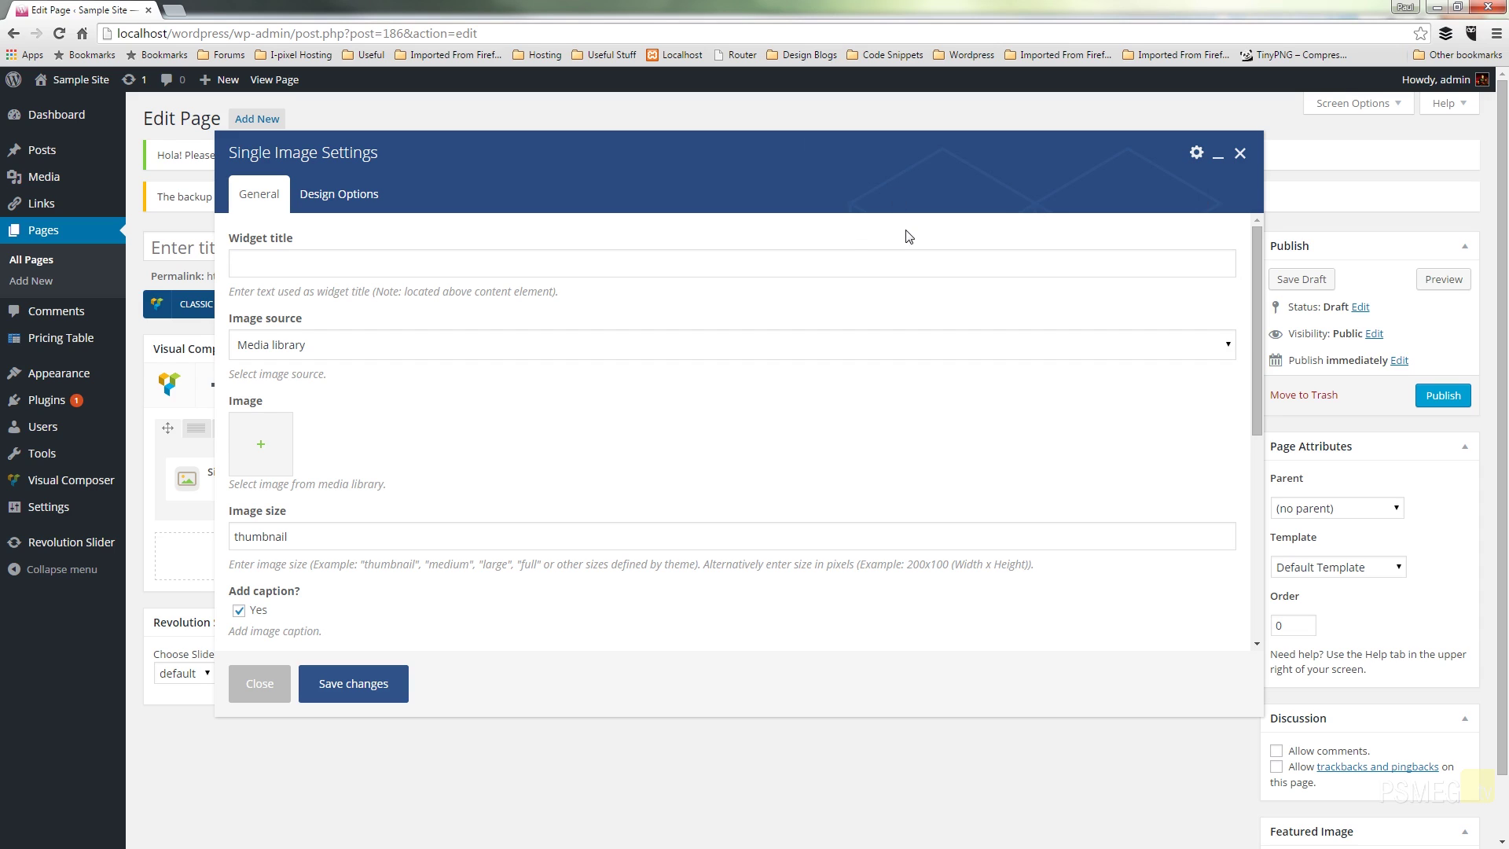
Add an Image Gallery element, keeping Flex slider fade type and Media library source
left_click(1239, 155)
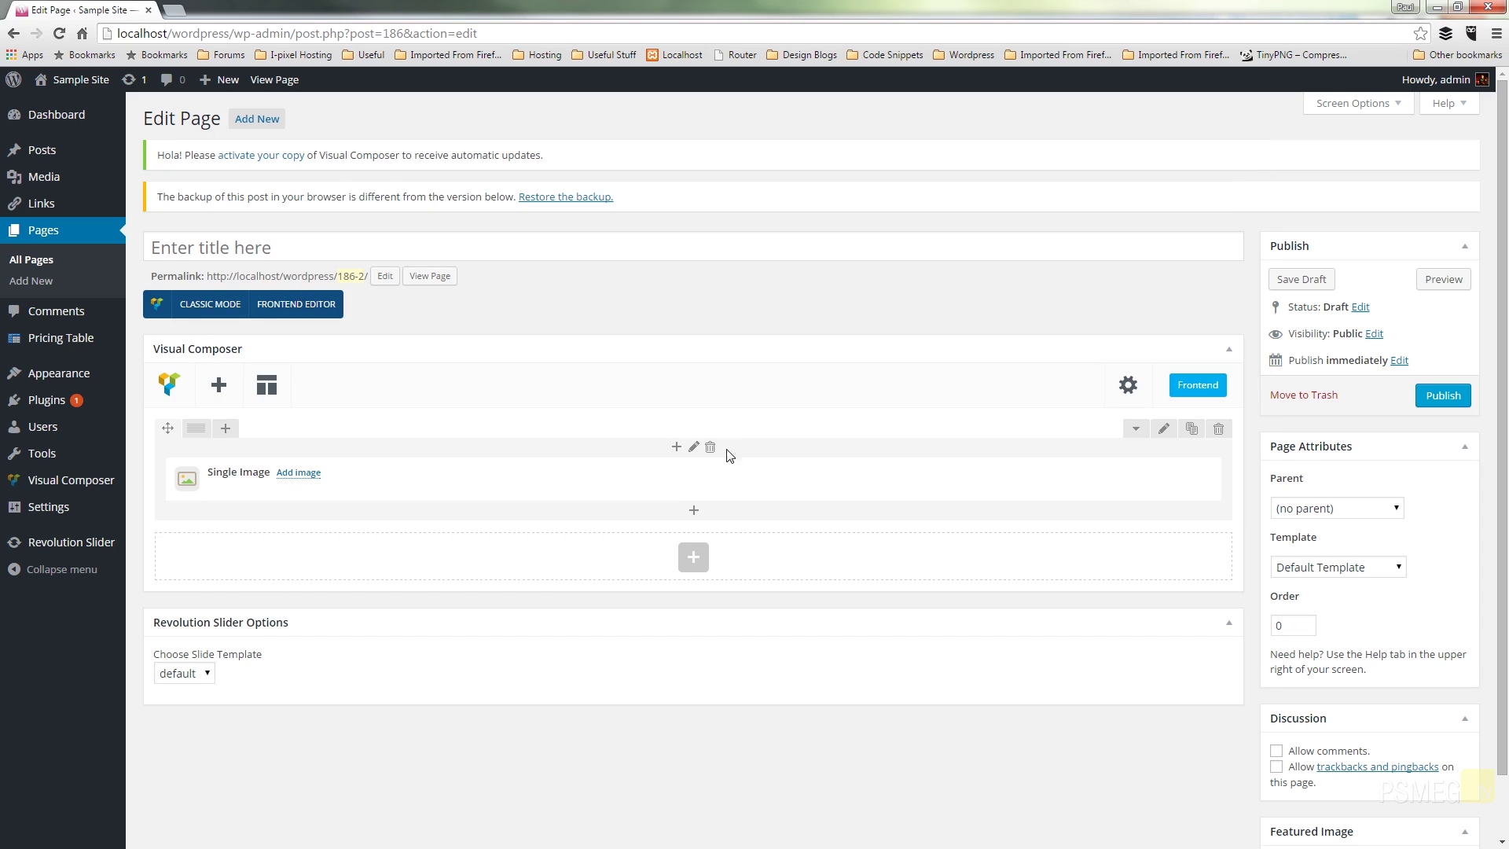
left_click(693, 558)
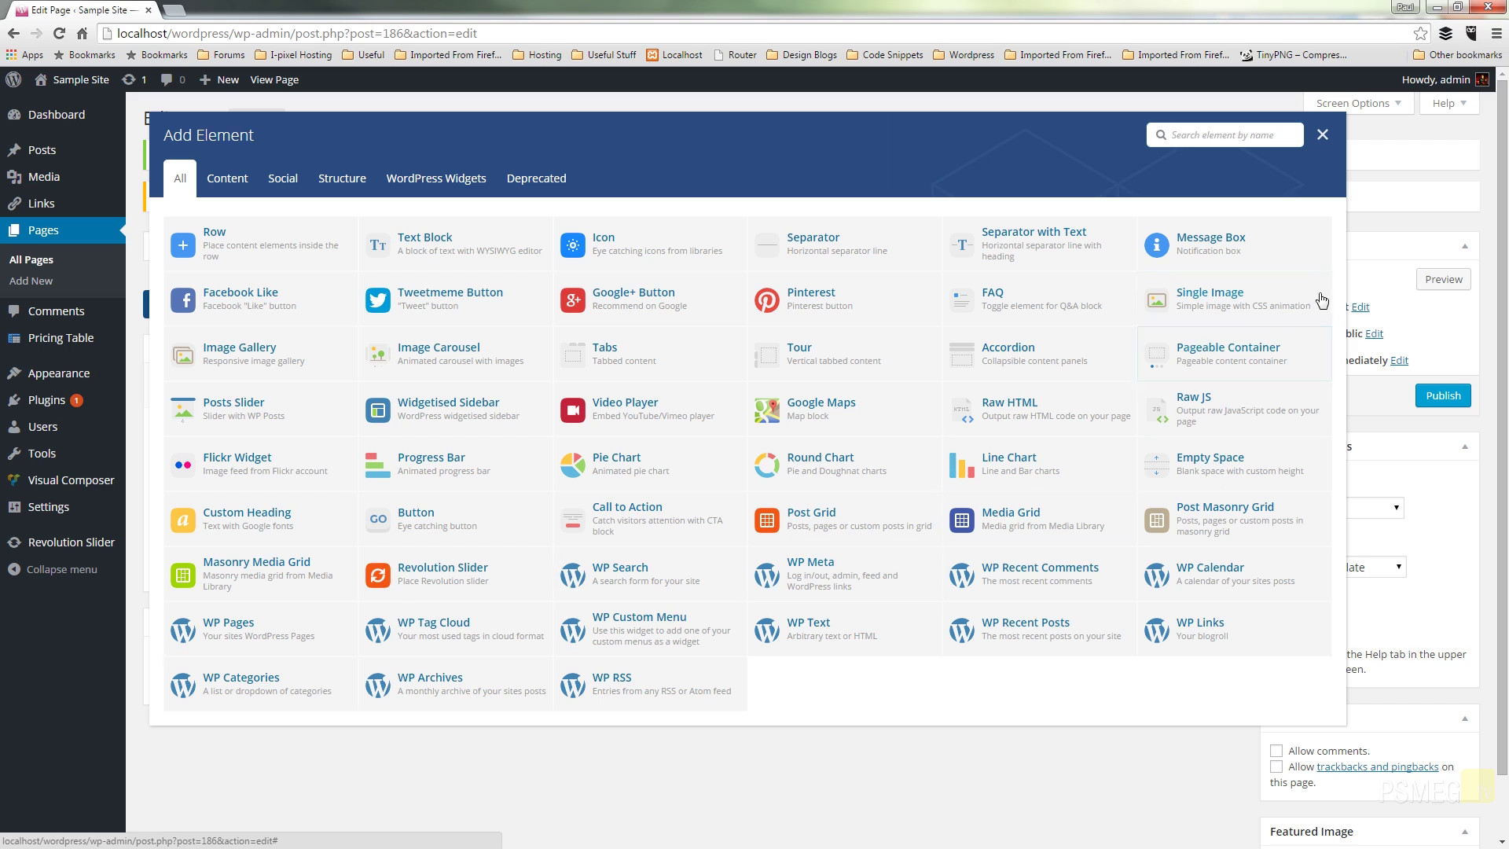
left_click(290, 373)
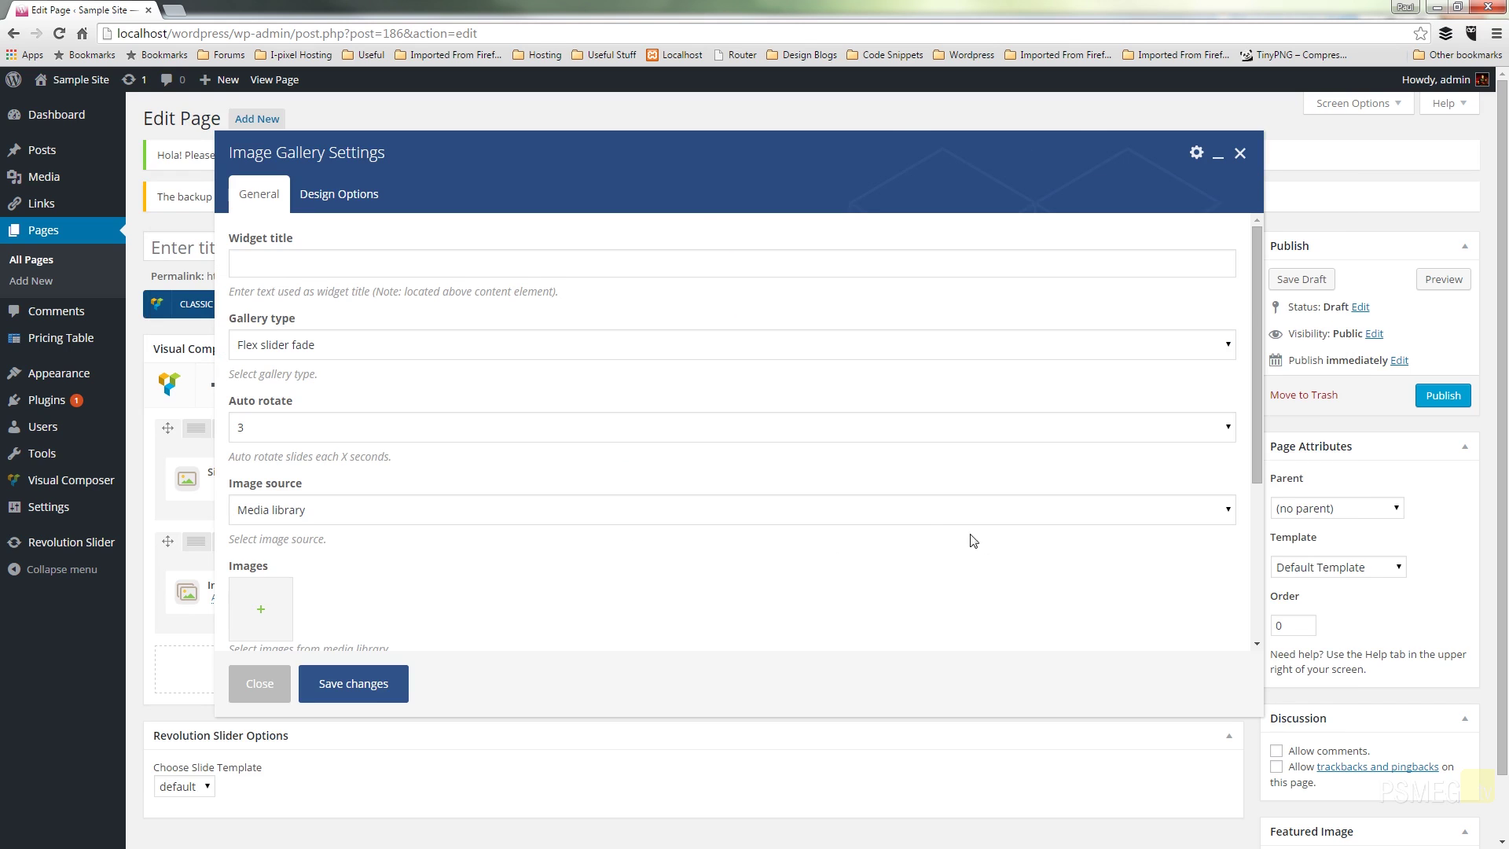
scroll(1259, 354, "down", 1)
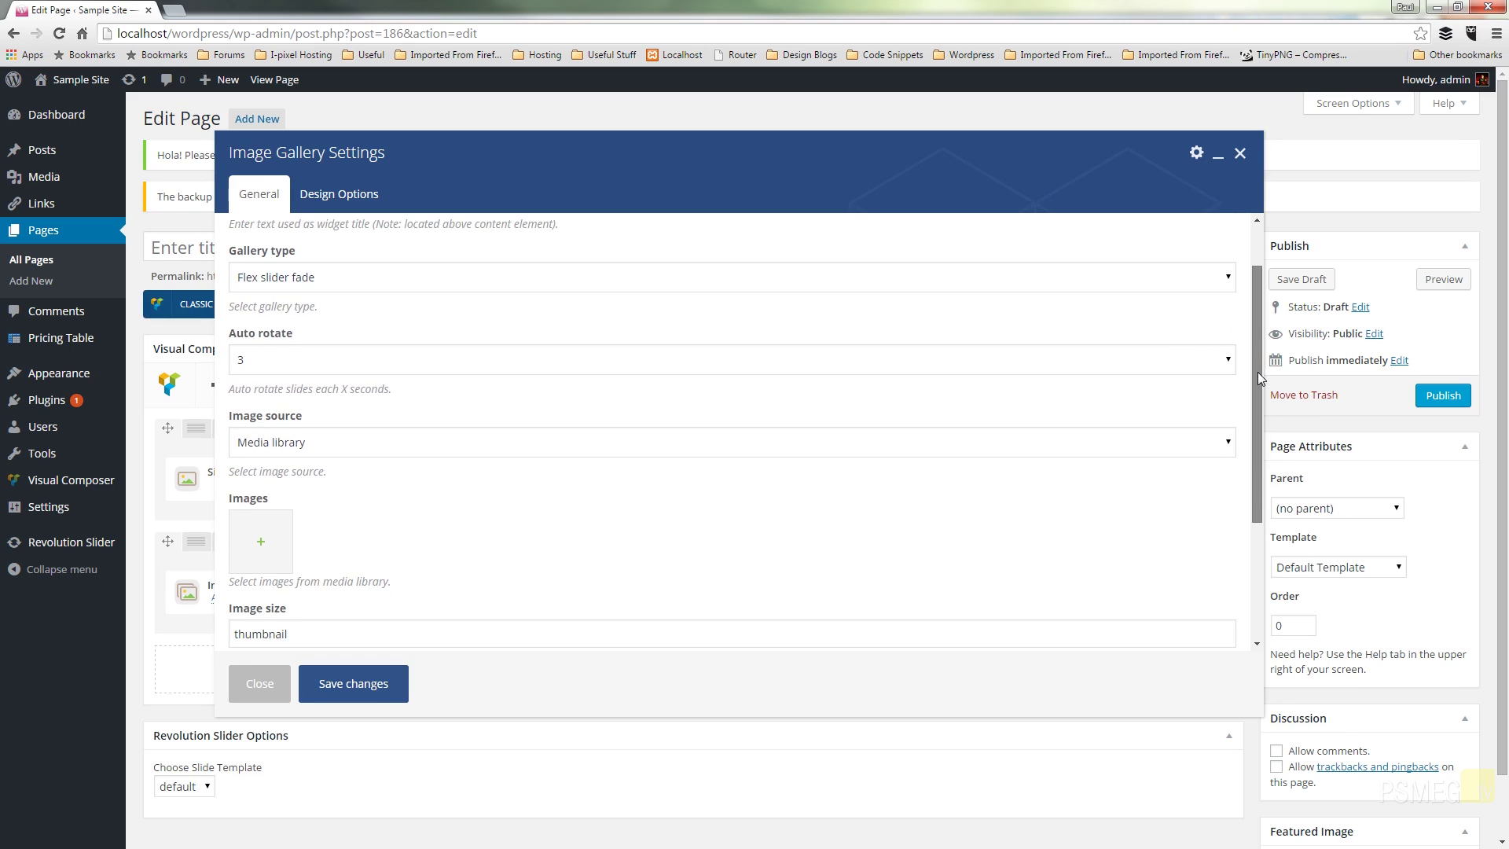
left_click(1106, 282)
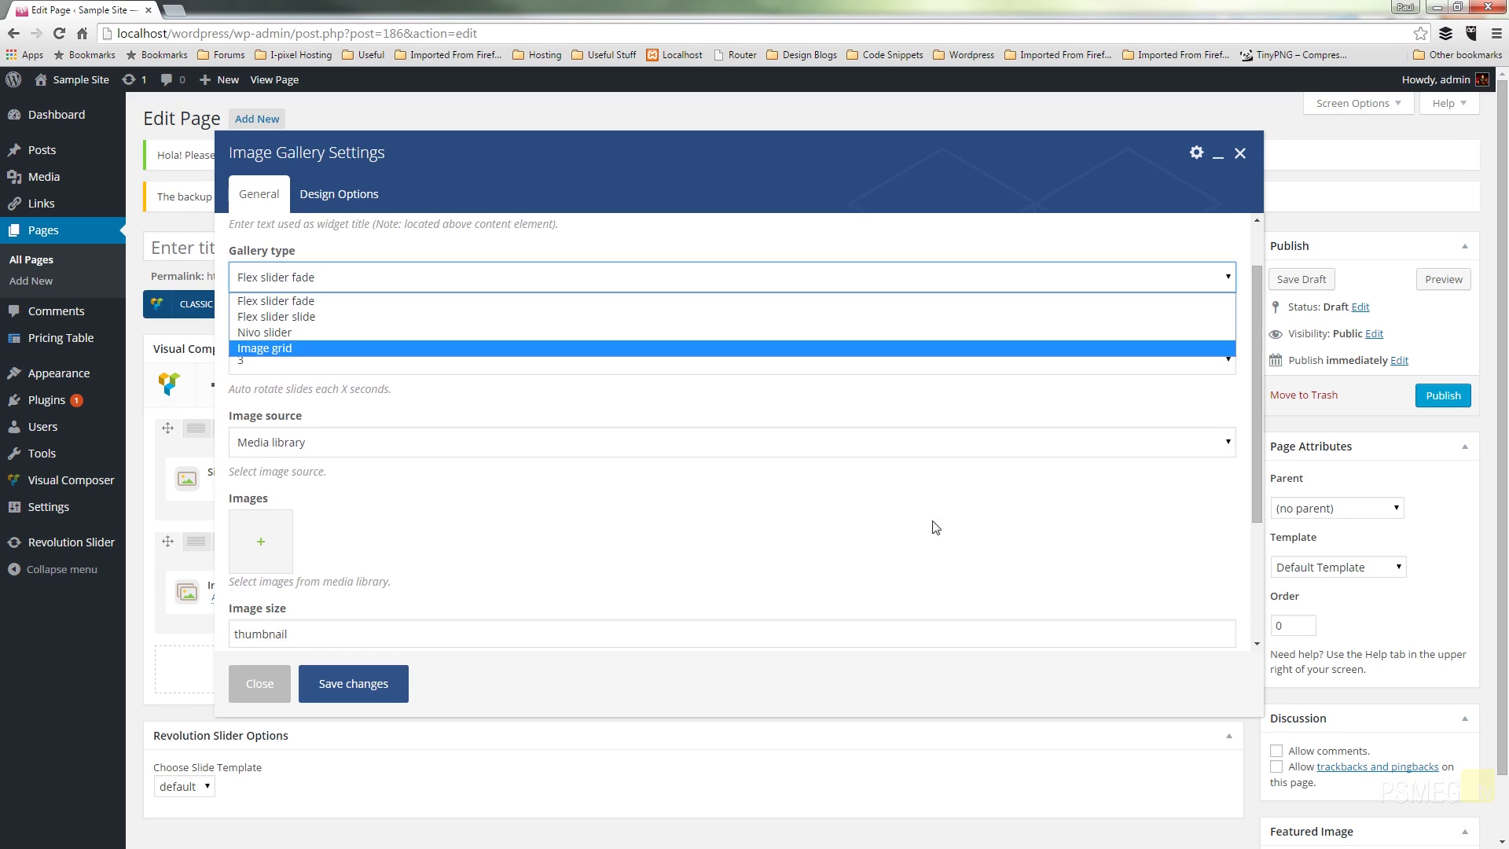
left_click(920, 554)
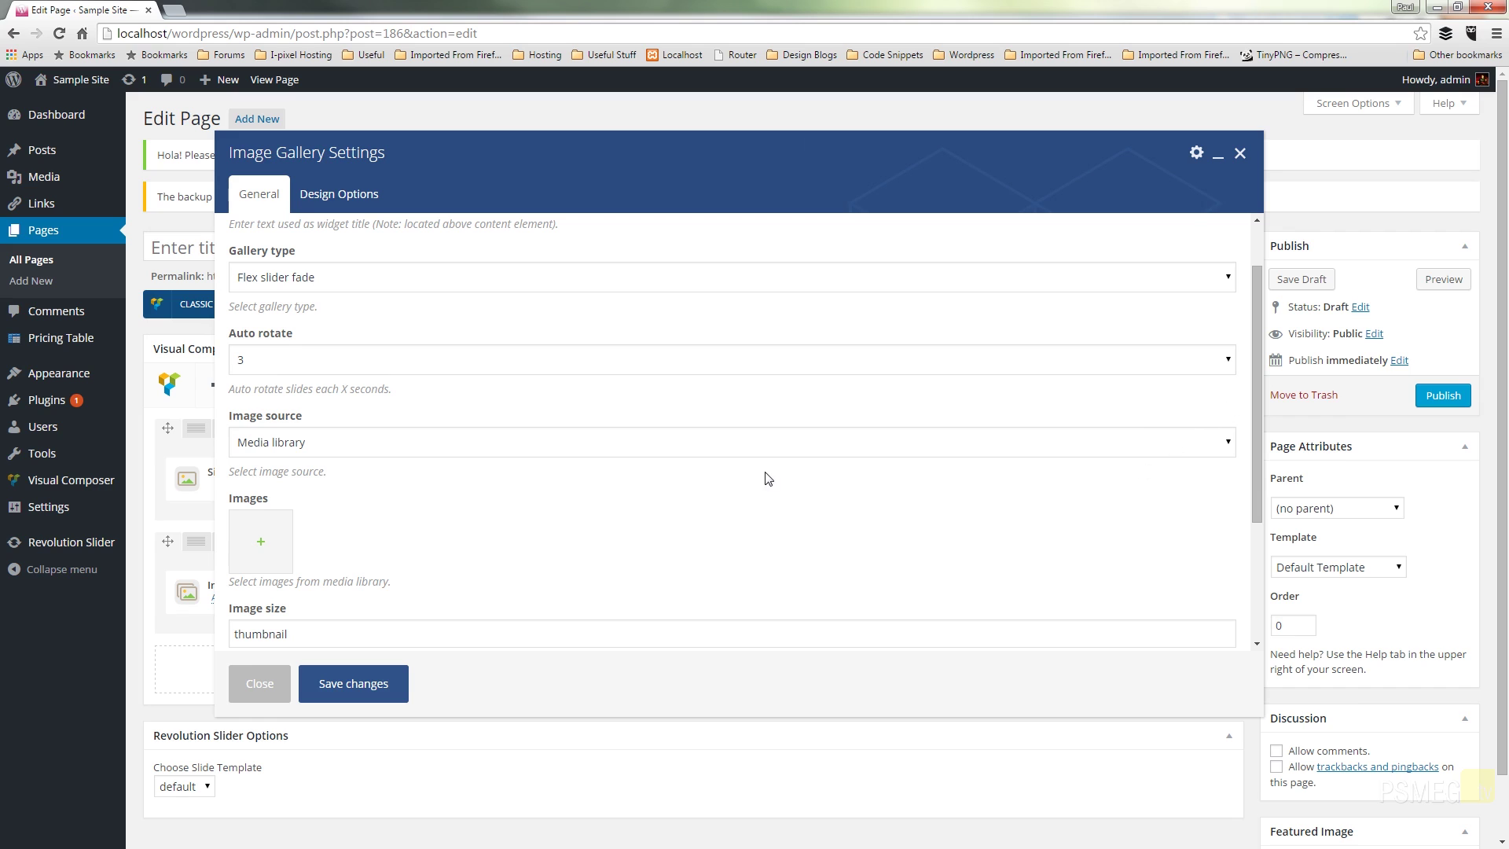
left_click(761, 450)
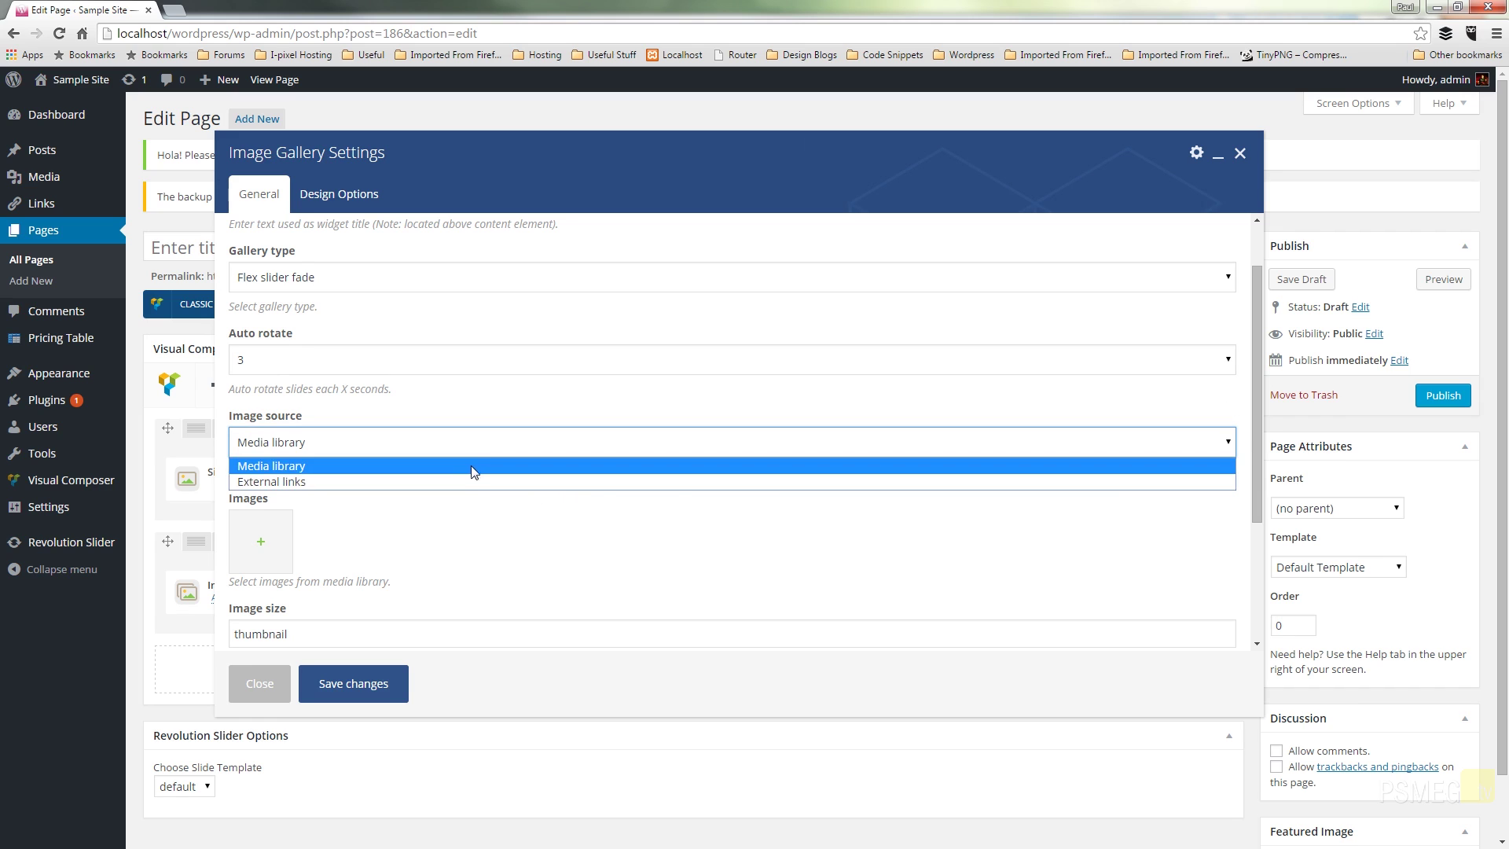
left_click(712, 530)
scroll(529, 526, "down", 5)
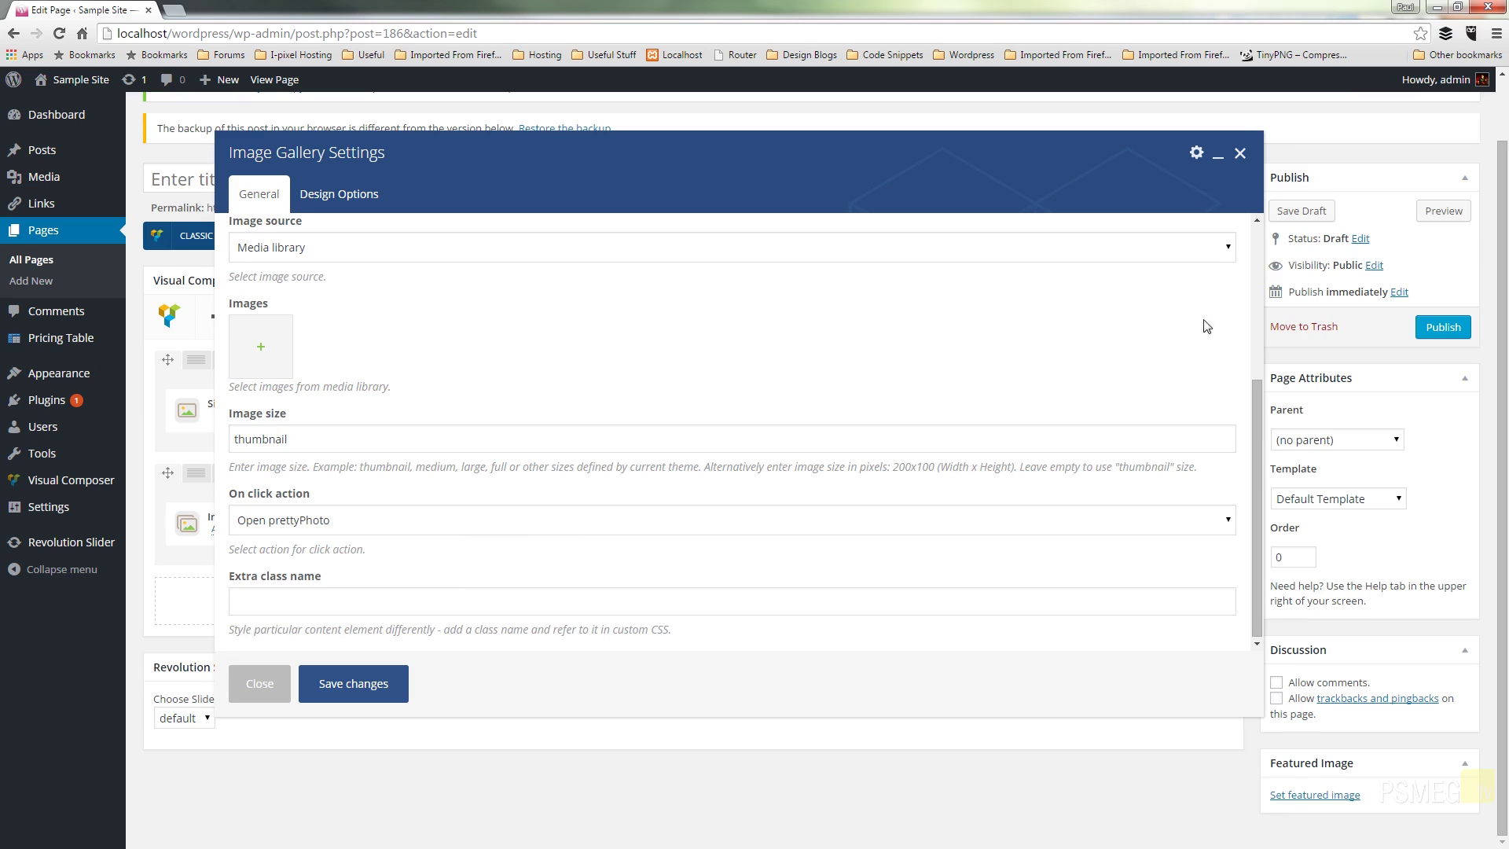
left_click(1240, 154)
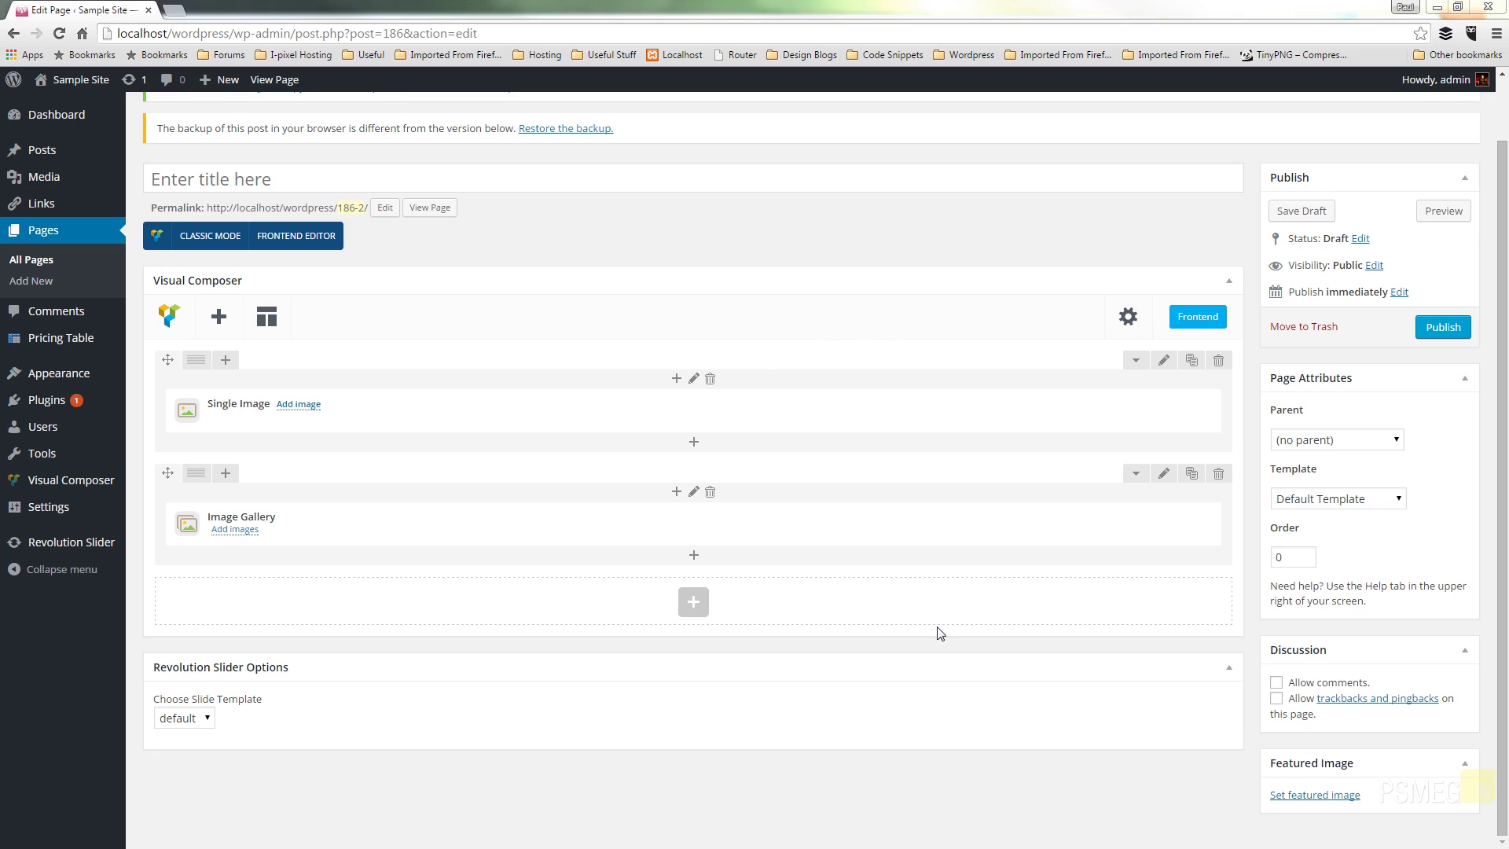
Open the Single Image's Design Options and check the border radius choices, leaving it at None
mouse_move(880, 415)
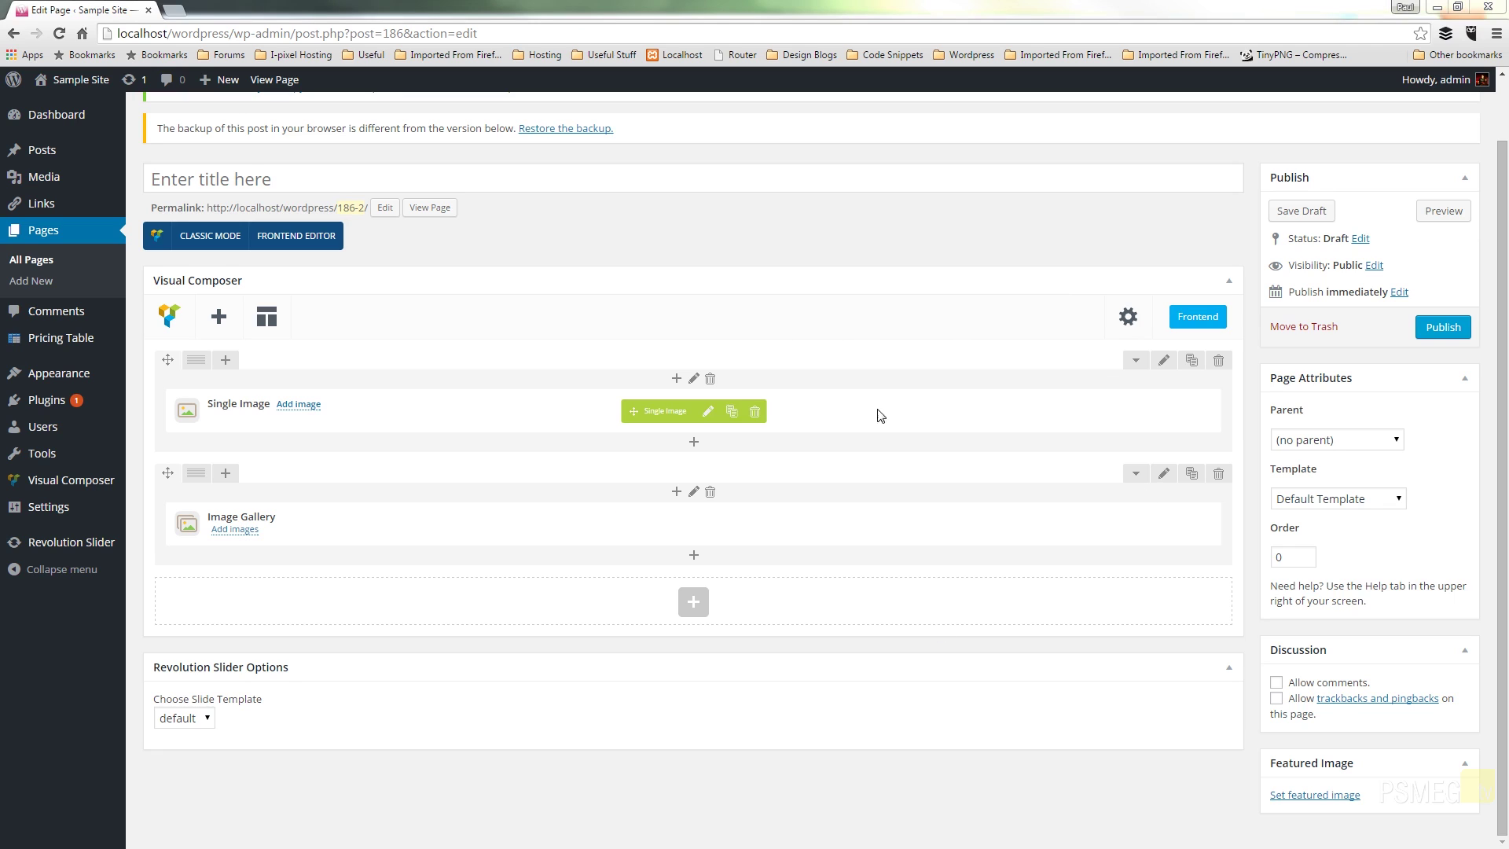
left_click(707, 411)
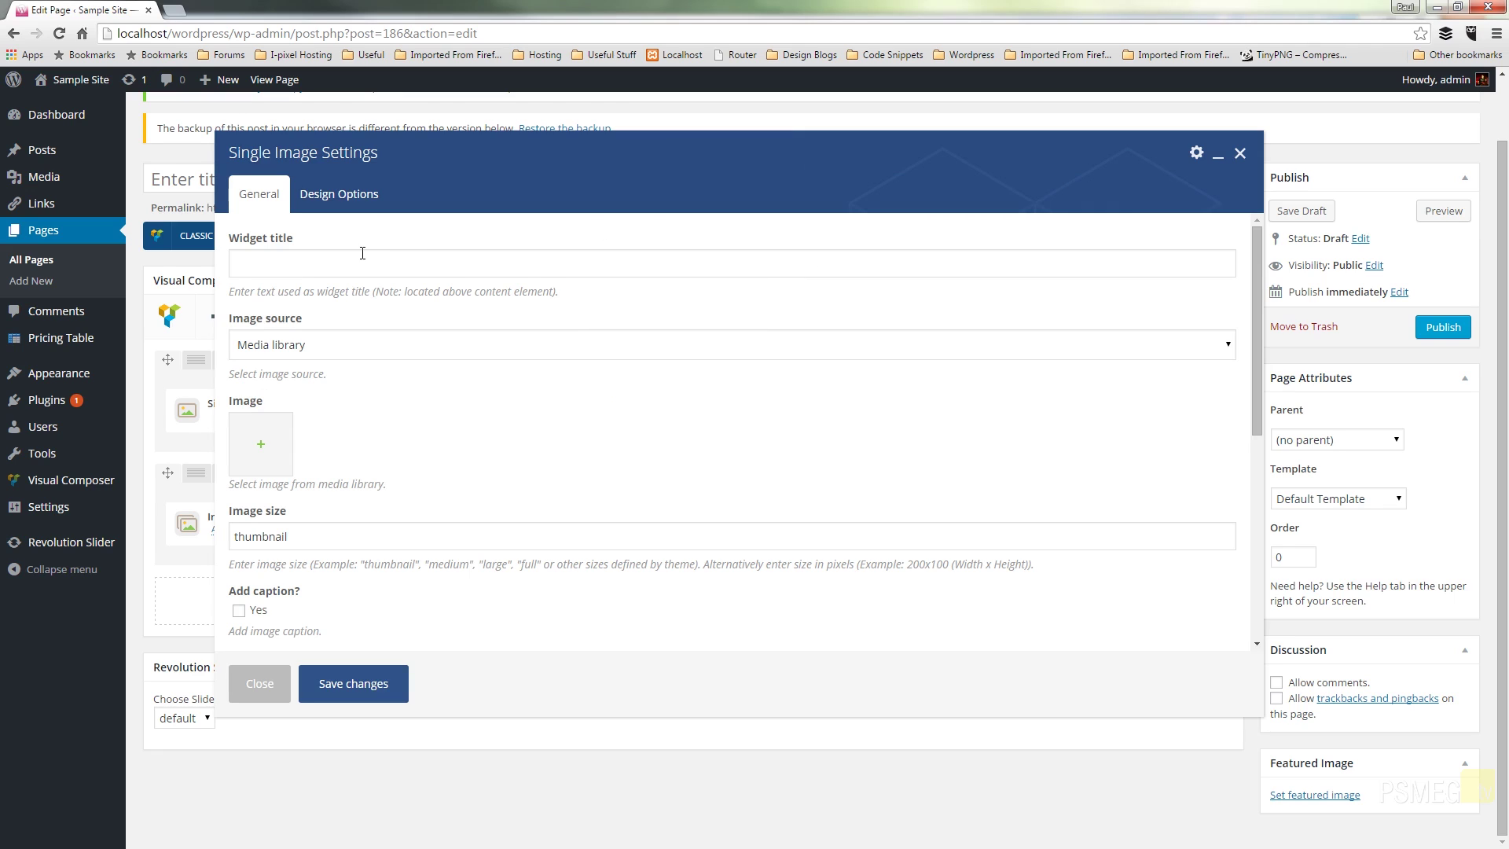
left_click(374, 201)
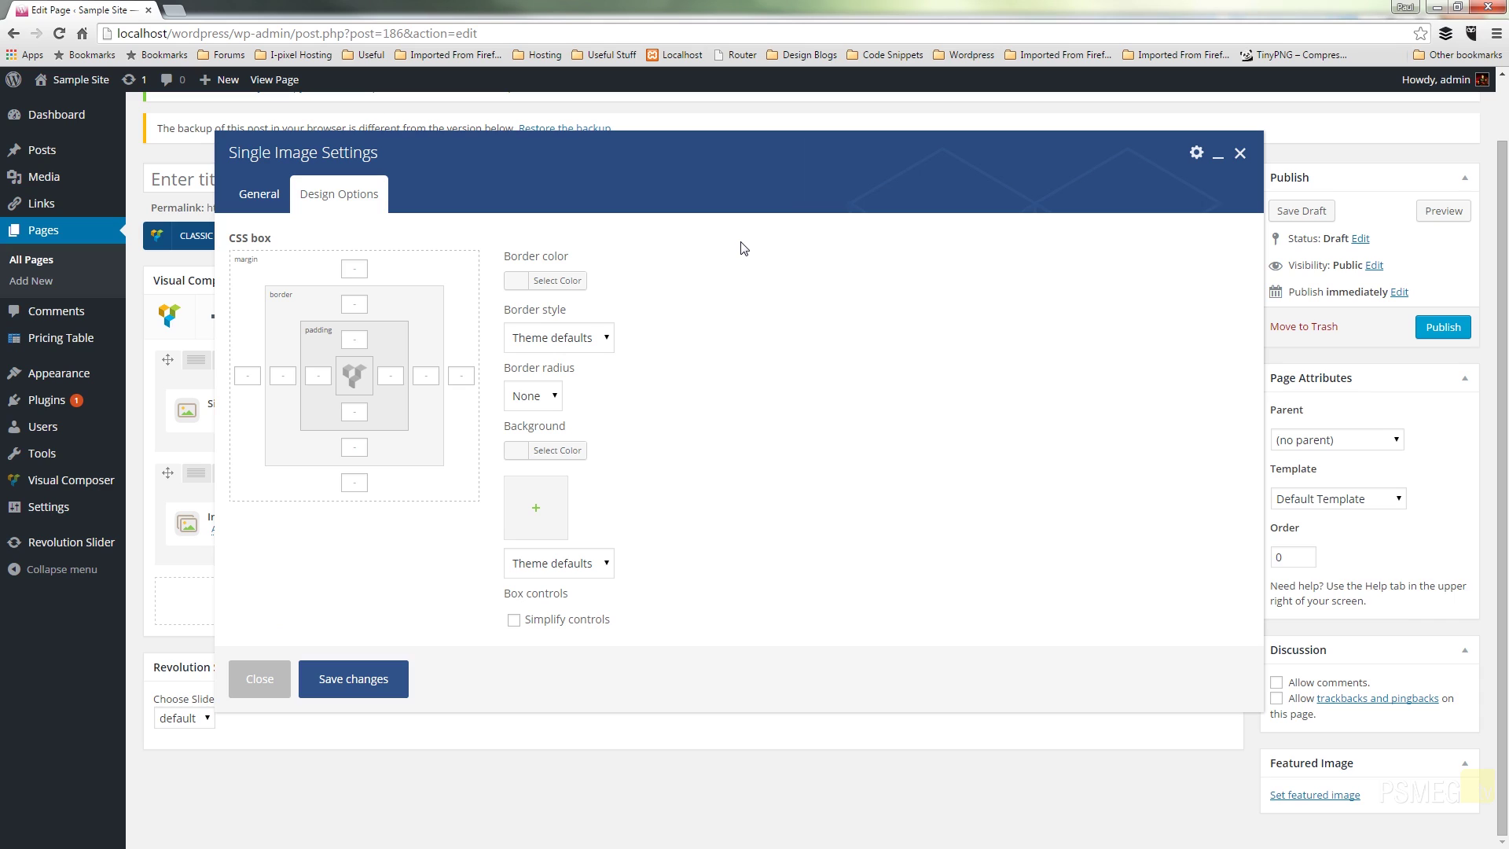
left_click(555, 396)
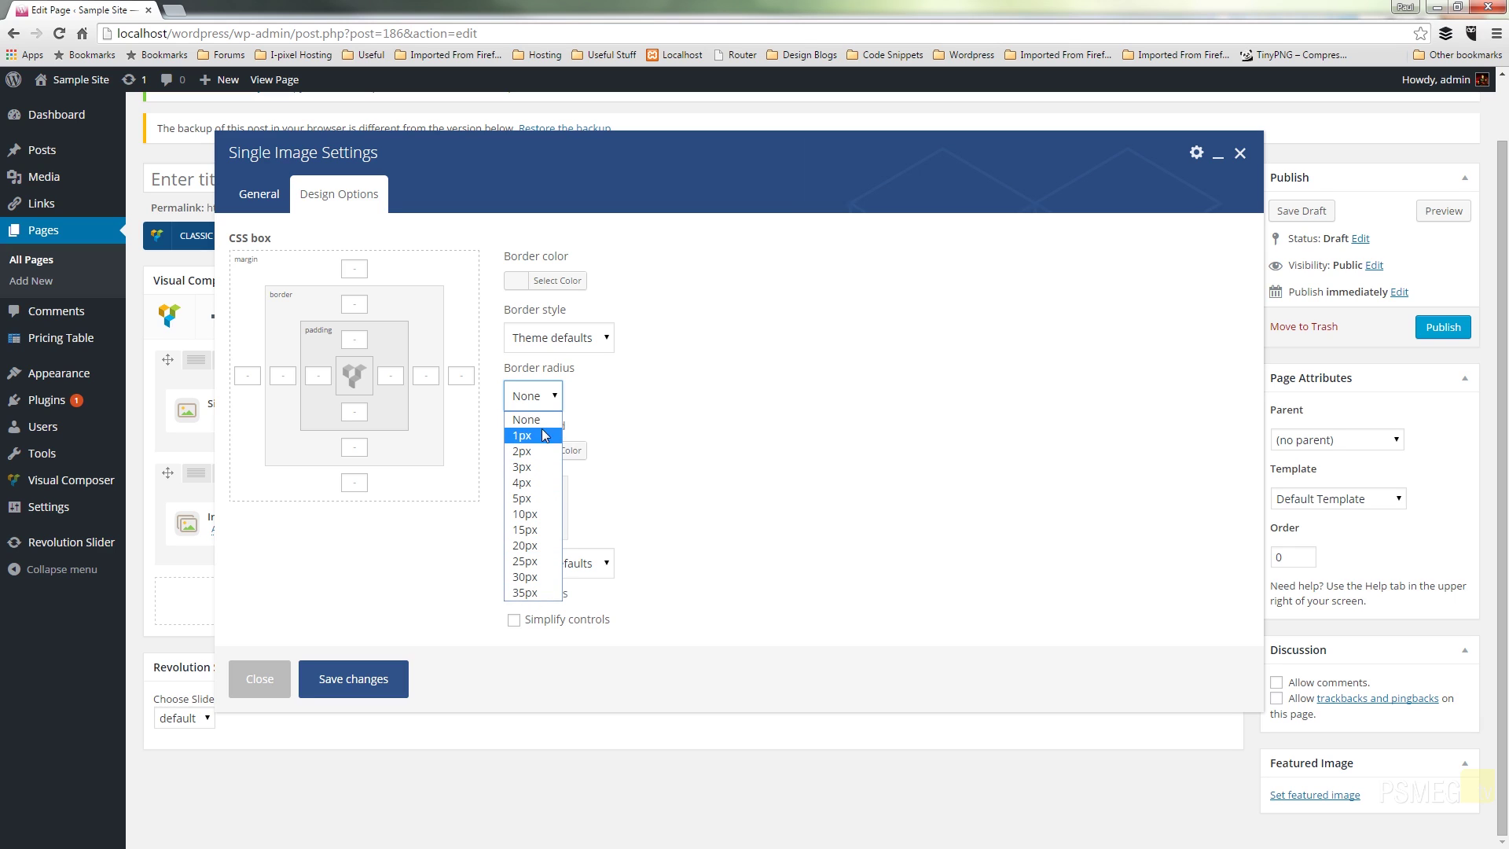
left_click(717, 427)
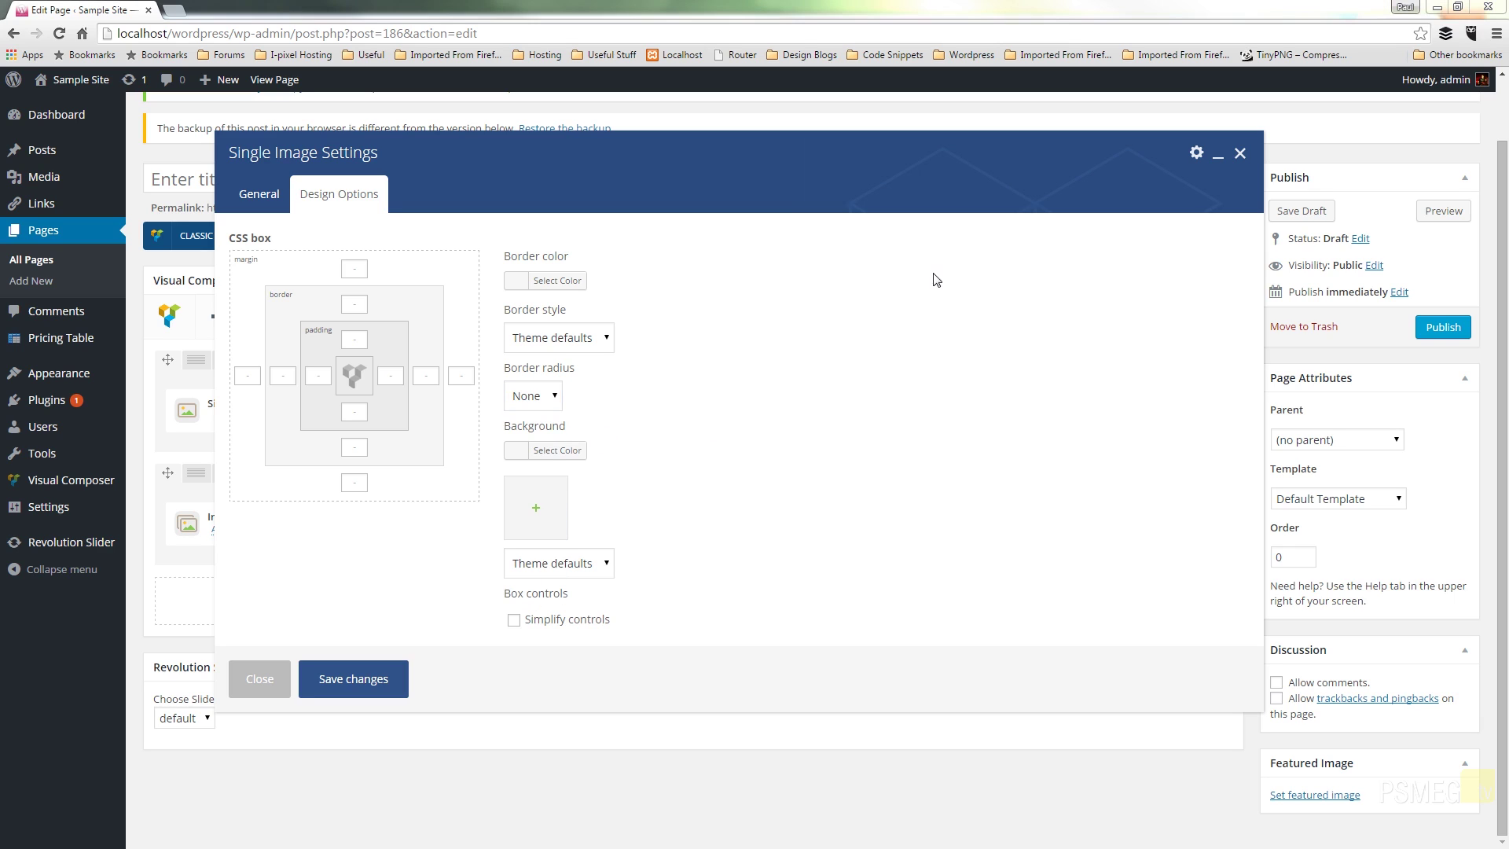